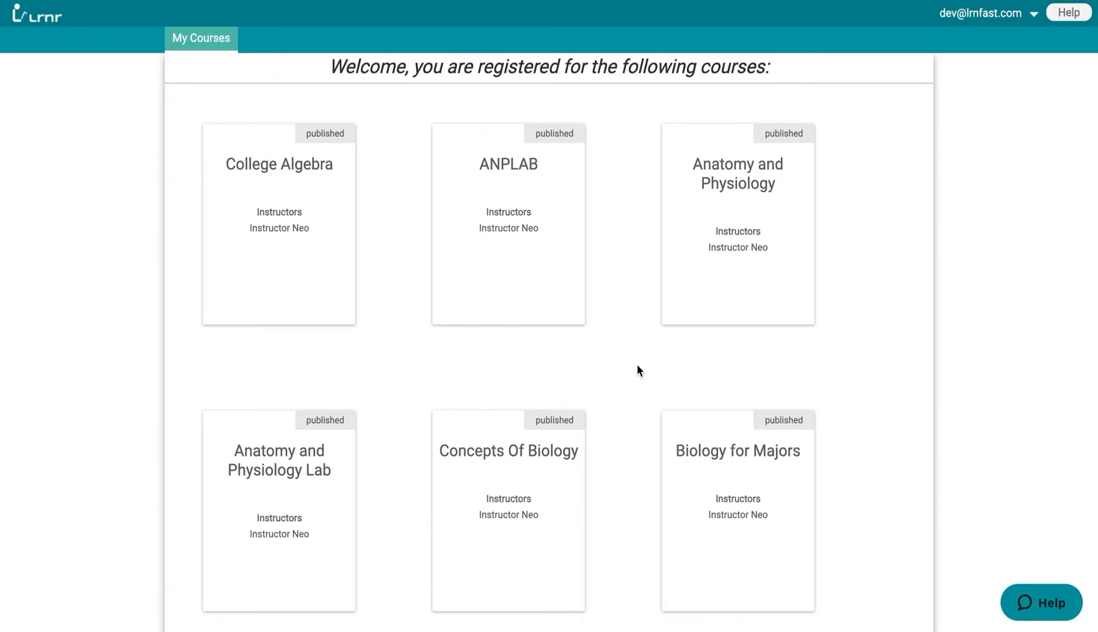
Open the College Algebra course and go to its Learn material.
{"action": "left_click", "coordinate": [350, 319]}
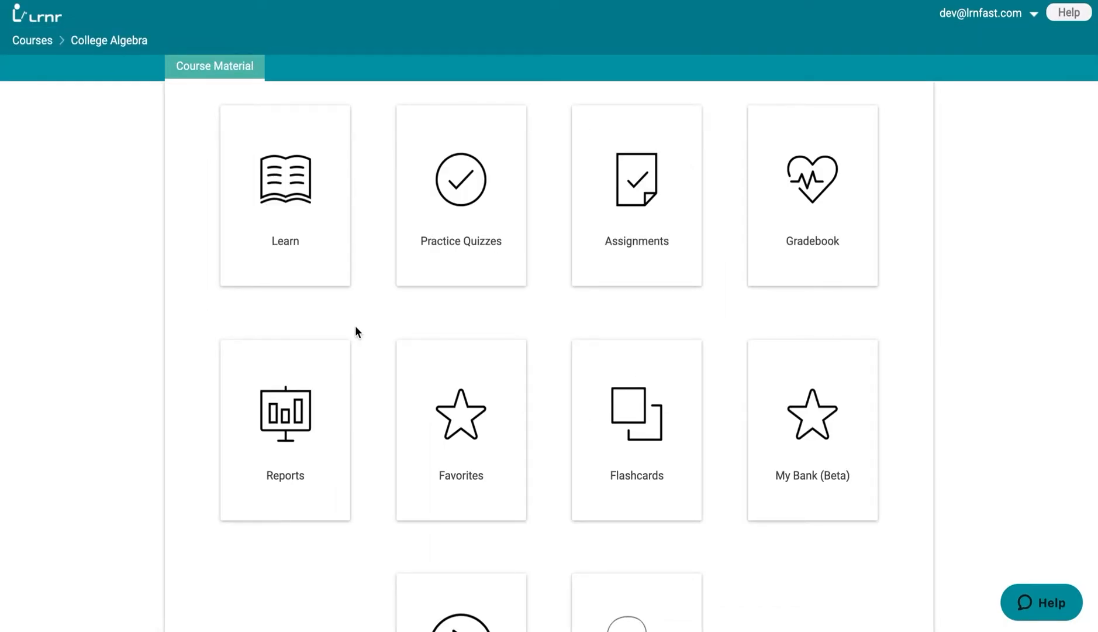
{"action": "scroll", "coordinate": [358, 393], "scroll_direction": "down", "scroll_amount": 2}
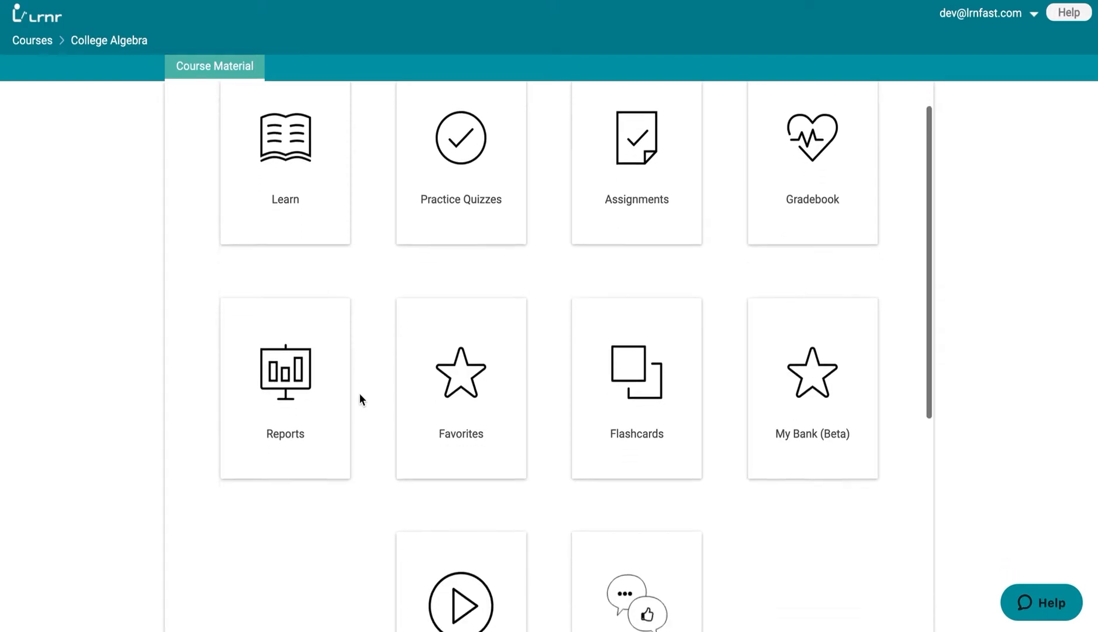
{"action": "scroll", "coordinate": [358, 392], "scroll_direction": "up", "scroll_amount": 2}
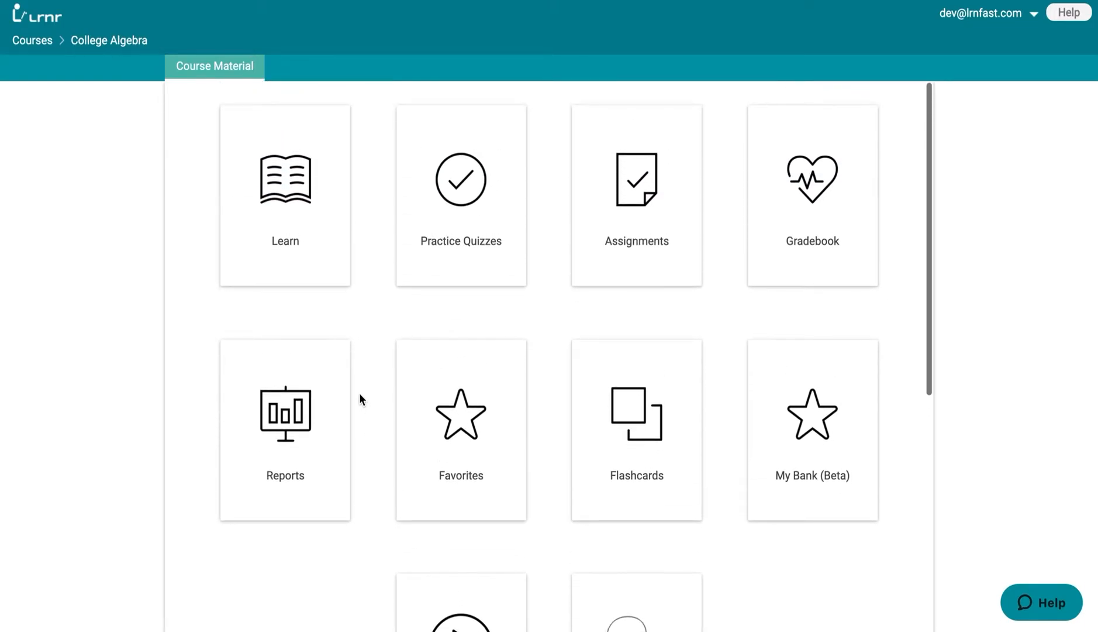
{"action": "left_click", "coordinate": [298, 201]}
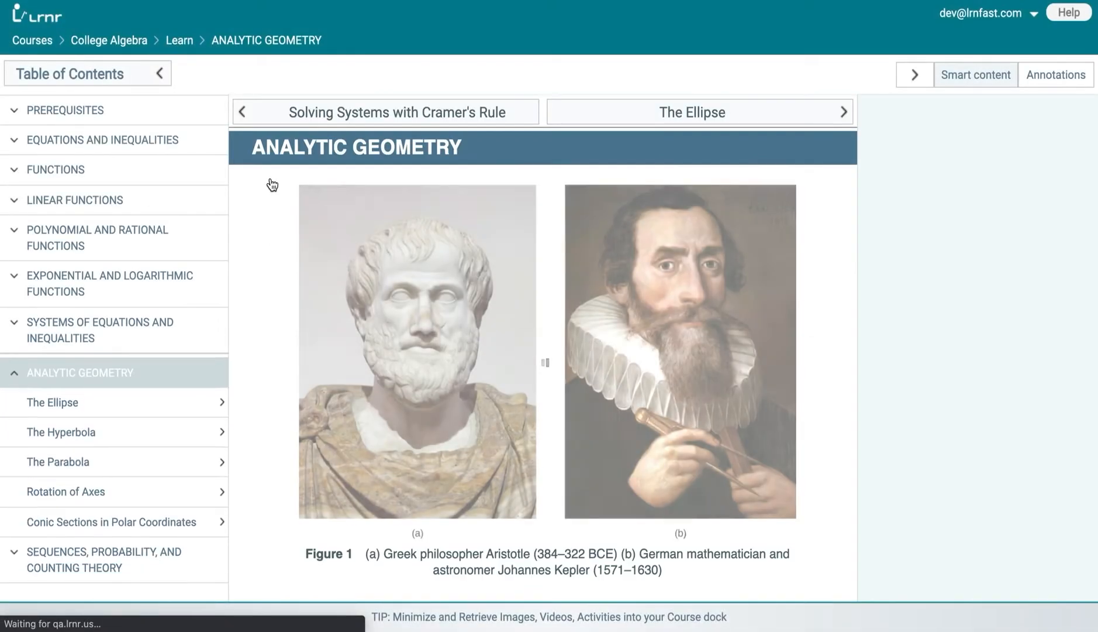
Read through the Introduction to Analytic Geometry and show the annotation tips for the page.
{"action": "mouse_move", "coordinate": [443, 188]}
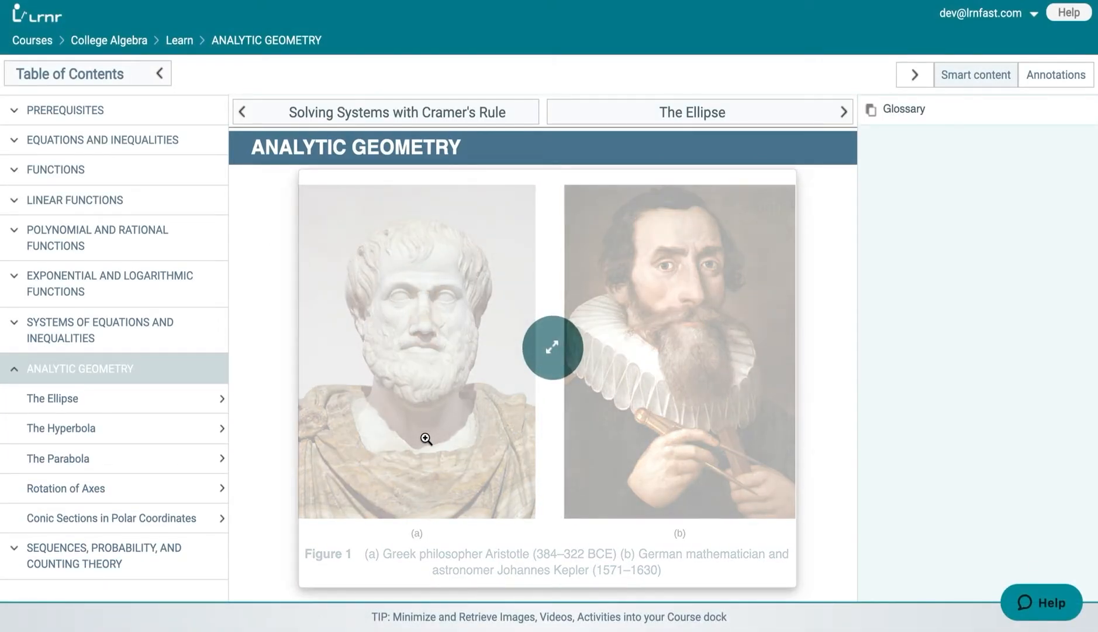
{"action": "scroll", "coordinate": [426, 438], "scroll_direction": "down", "scroll_amount": 5}
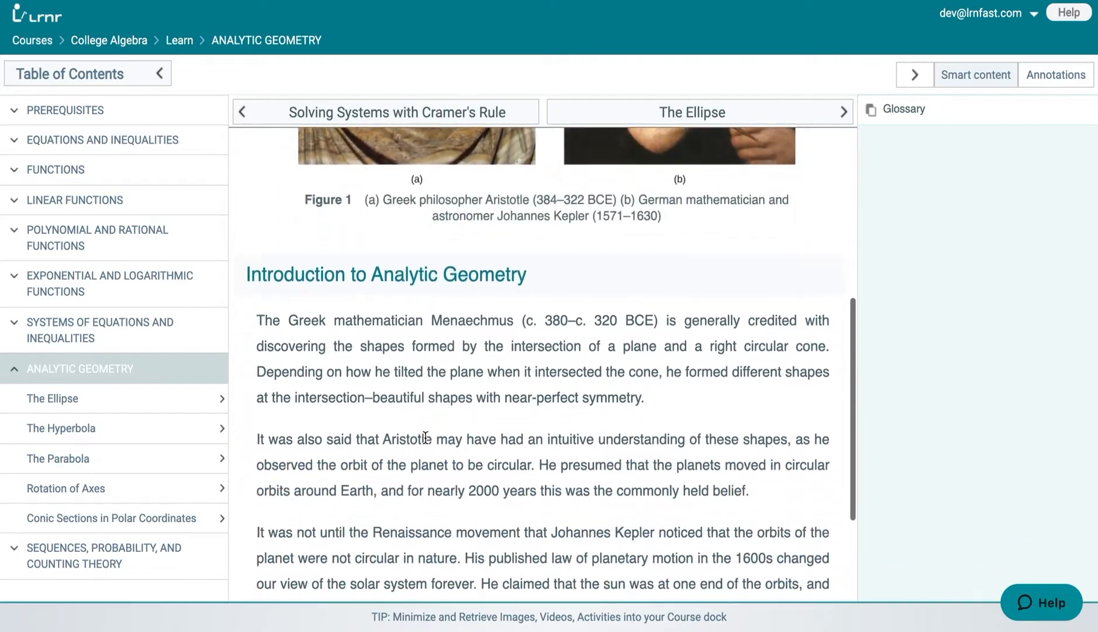
{"action": "scroll", "coordinate": [425, 438], "scroll_direction": "down", "scroll_amount": 3}
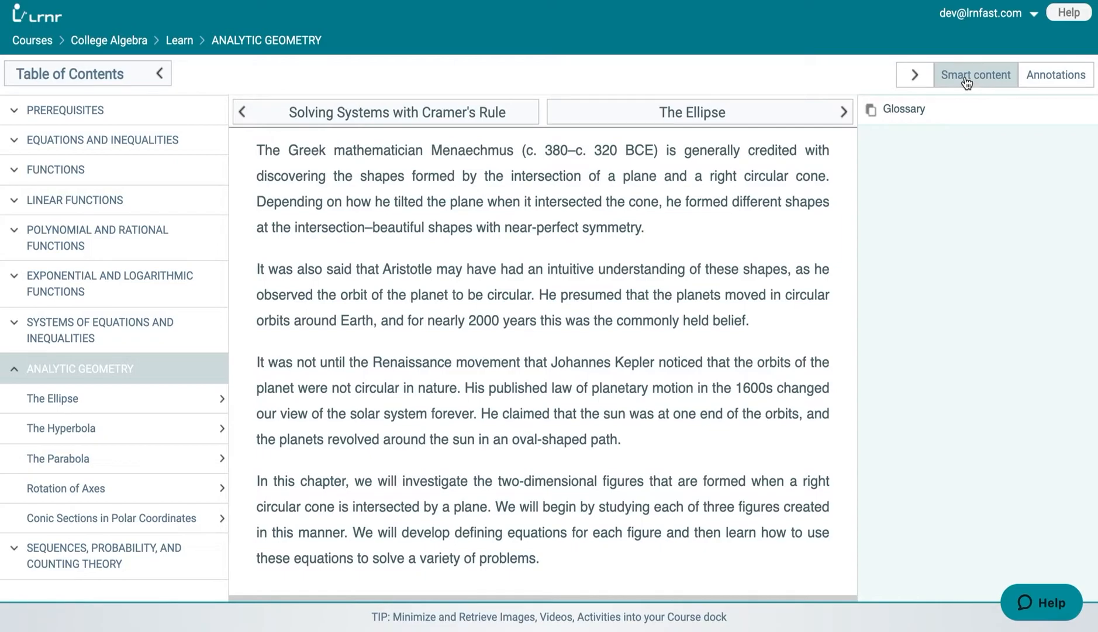
{"action": "left_click", "coordinate": [1043, 77]}
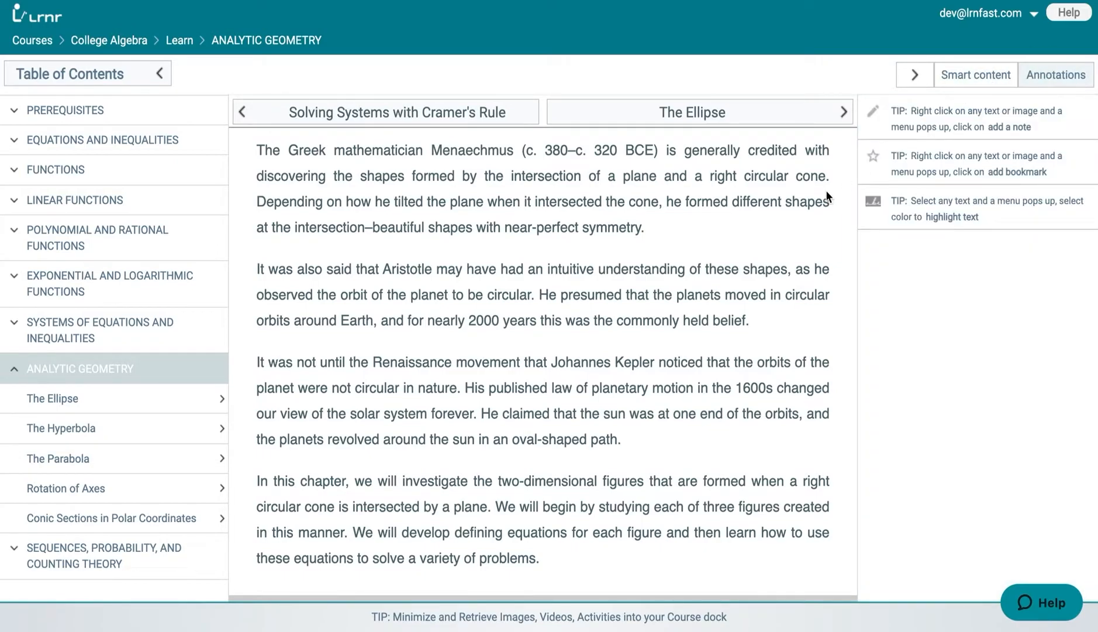
Open The Ellipse section and read through to Deriving the Equation of an Ellipse Centered at the Origin.
{"action": "left_click", "coordinate": [33, 403]}
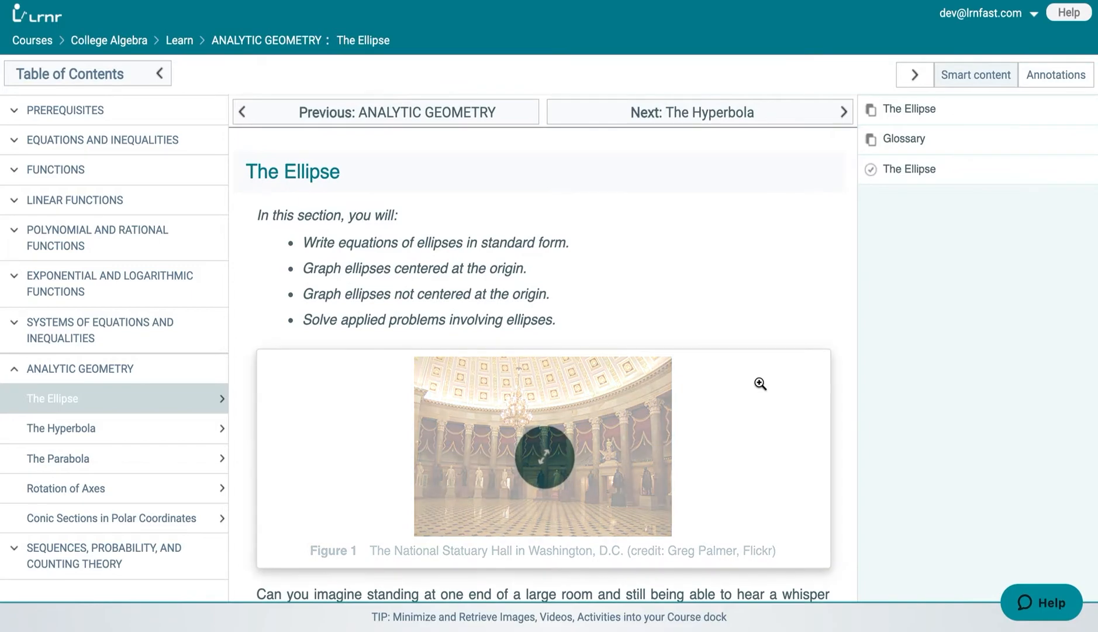
{"action": "scroll", "coordinate": [761, 382], "scroll_direction": "down", "scroll_amount": 6}
{"action": "scroll", "coordinate": [760, 383], "scroll_direction": "down", "scroll_amount": 4}
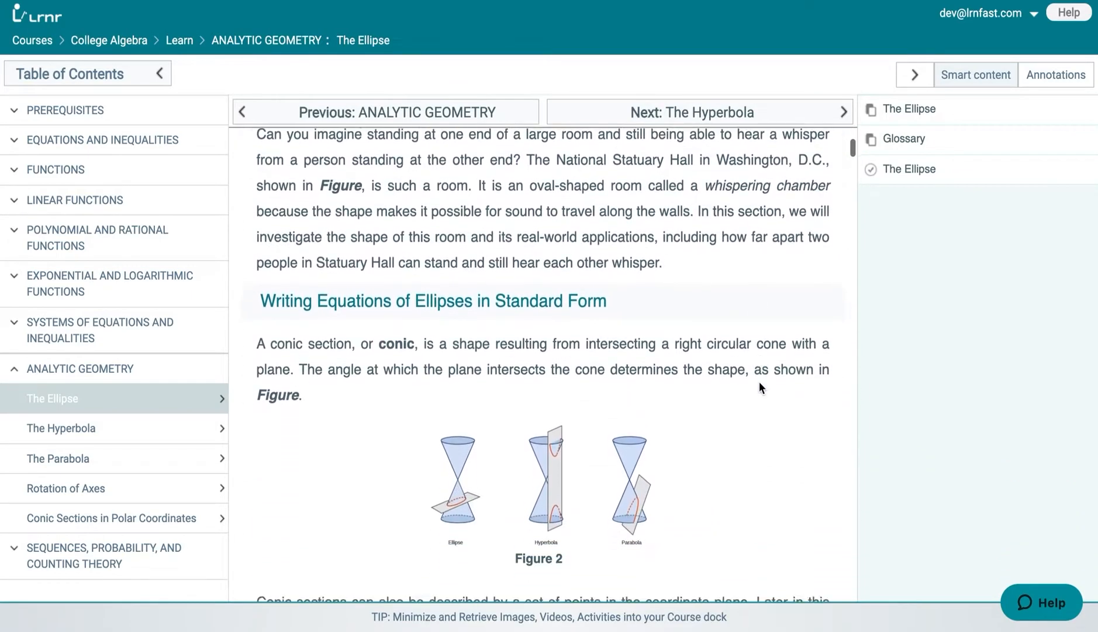
{"action": "scroll", "coordinate": [761, 383], "scroll_direction": "down", "scroll_amount": 3}
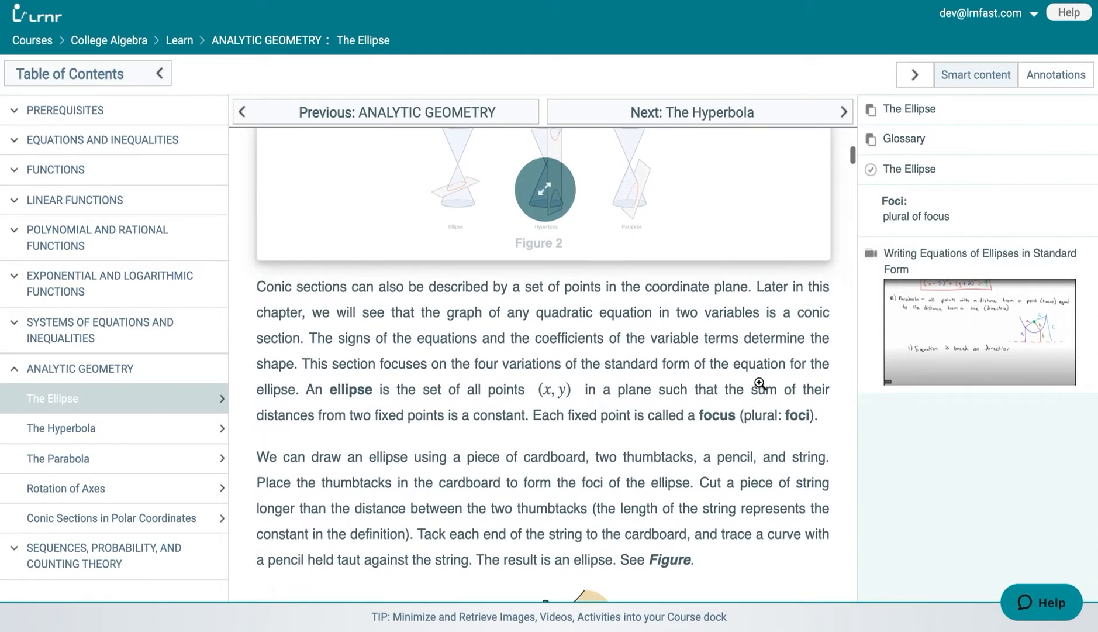
{"action": "scroll", "coordinate": [761, 383], "scroll_direction": "down", "scroll_amount": 3}
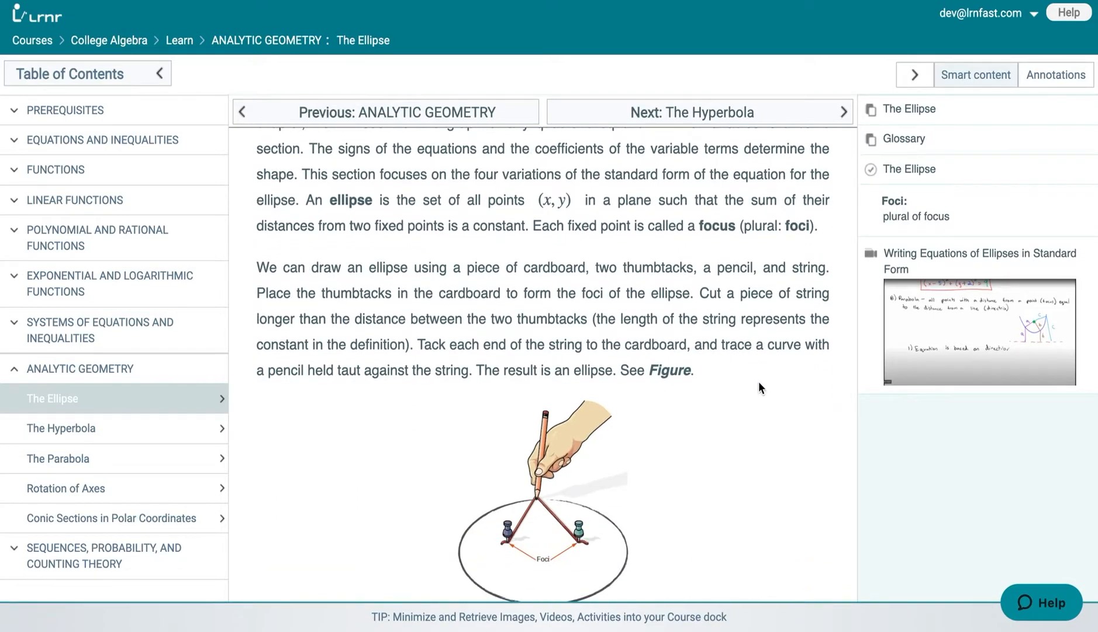
{"action": "scroll", "coordinate": [759, 381], "scroll_direction": "down", "scroll_amount": 2}
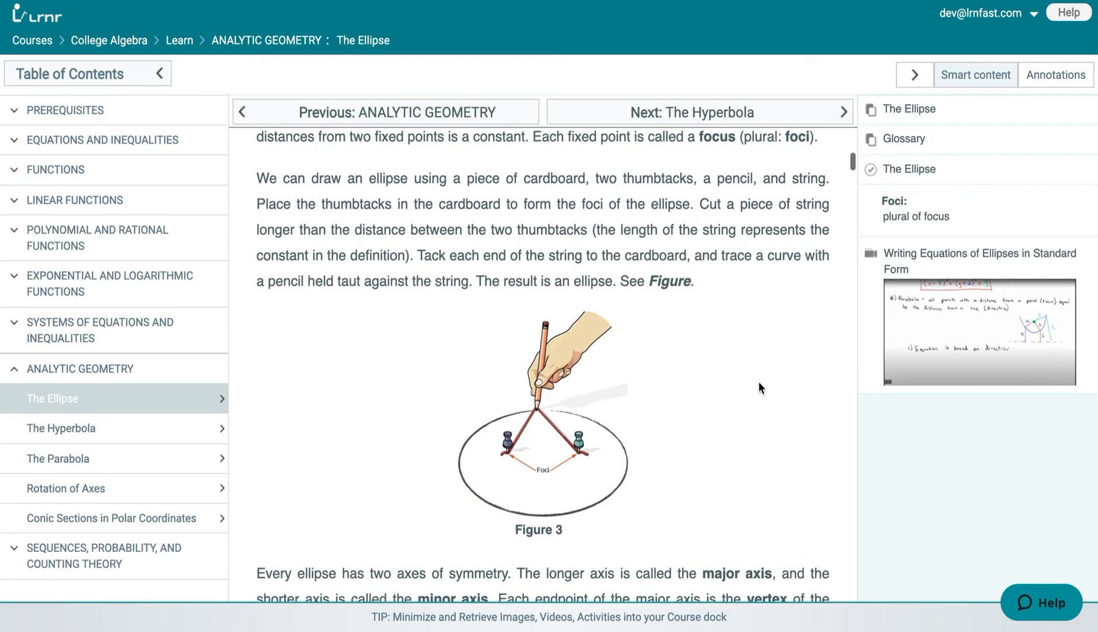
{"action": "scroll", "coordinate": [760, 383], "scroll_direction": "down", "scroll_amount": 3}
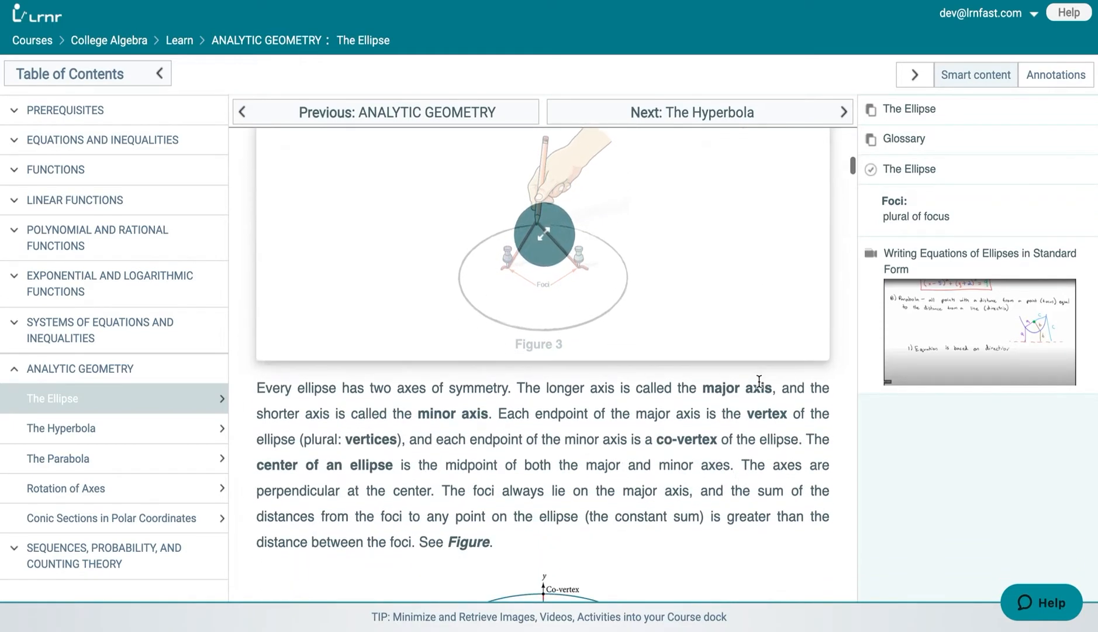
{"action": "scroll", "coordinate": [752, 496], "scroll_direction": "down", "scroll_amount": 4}
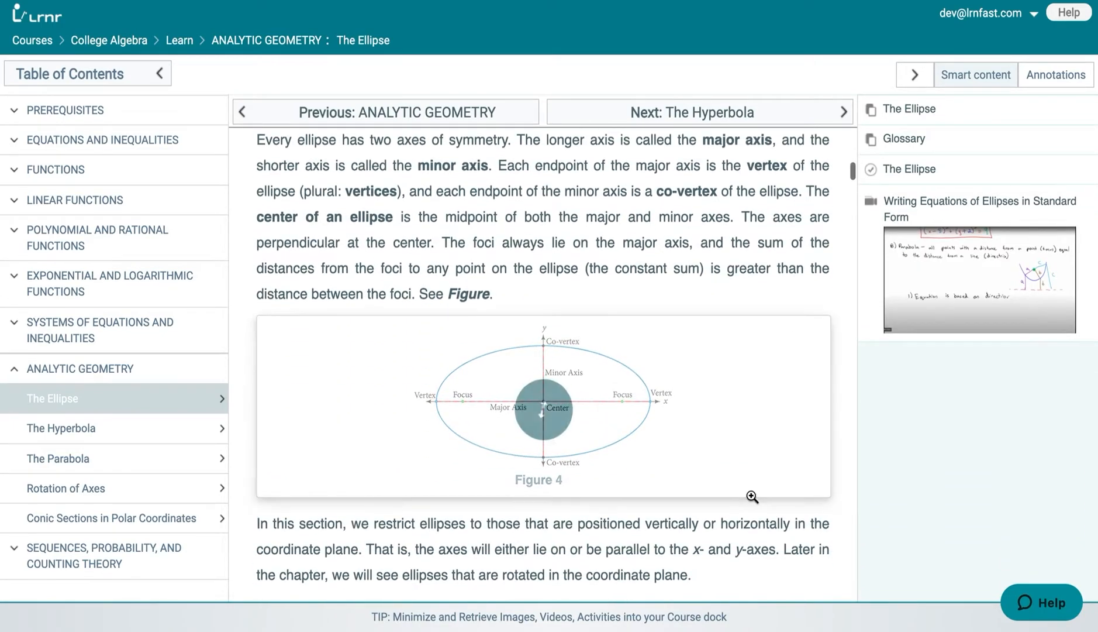
{"action": "scroll", "coordinate": [752, 496], "scroll_direction": "down", "scroll_amount": 5}
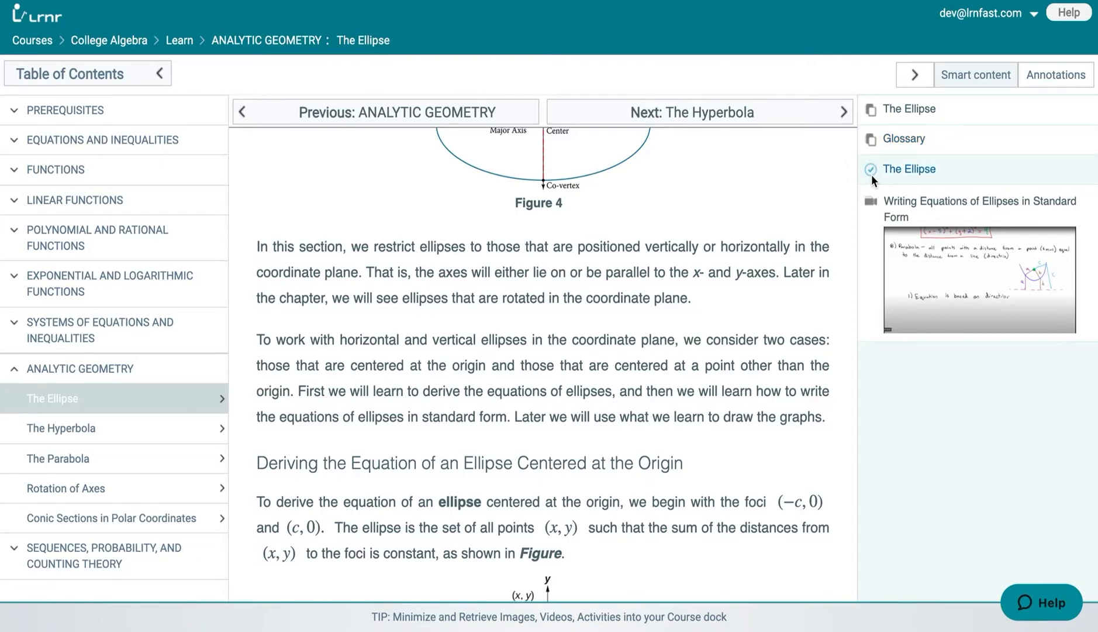
Open the video Writing Equations of Ellipses in Standard Form, preview it briefly and close it.
{"action": "left_click", "coordinate": [907, 219]}
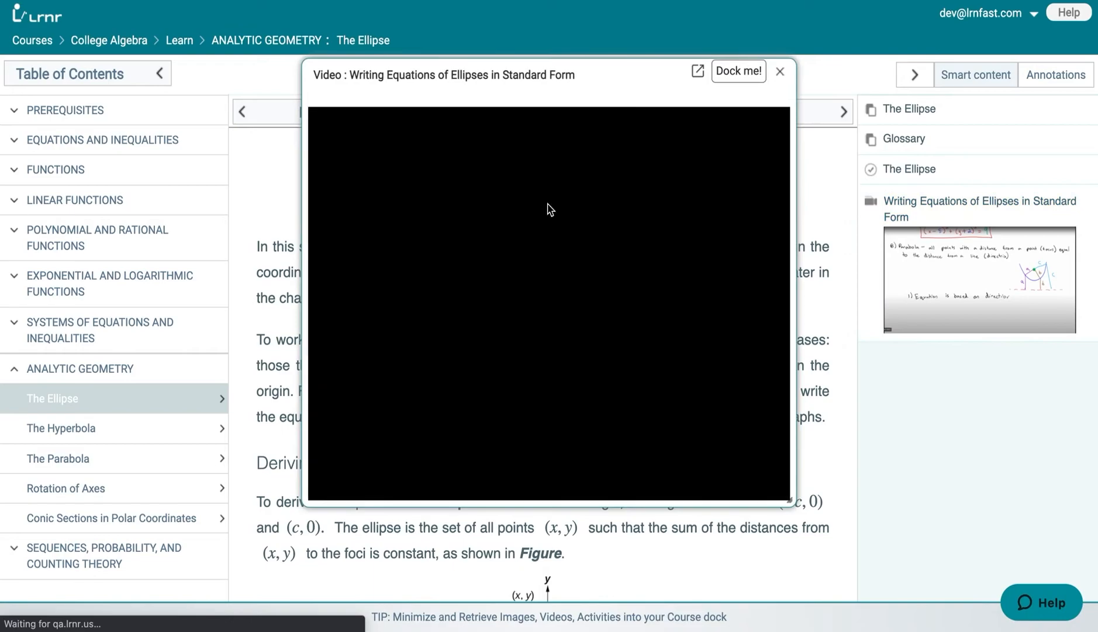
{"action": "left_click", "coordinate": [550, 310]}
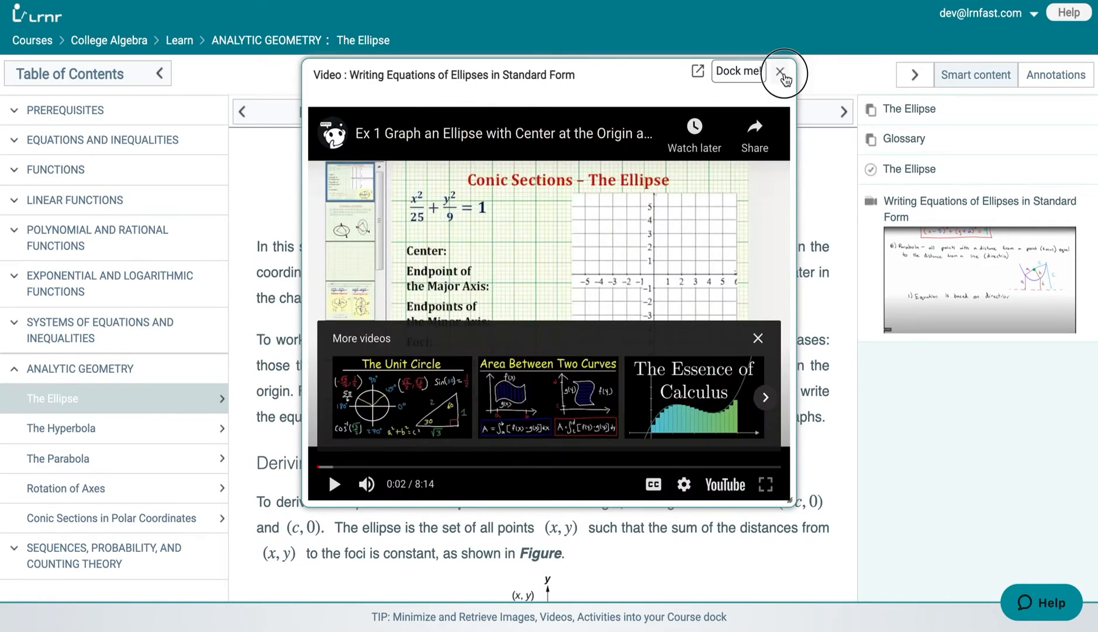
{"action": "left_click", "coordinate": [780, 71]}
Open the practice exercise on determining the standard equation for an ellipse based on the graph.
{"action": "scroll", "coordinate": [742, 348], "scroll_direction": "down", "scroll_amount": 10}
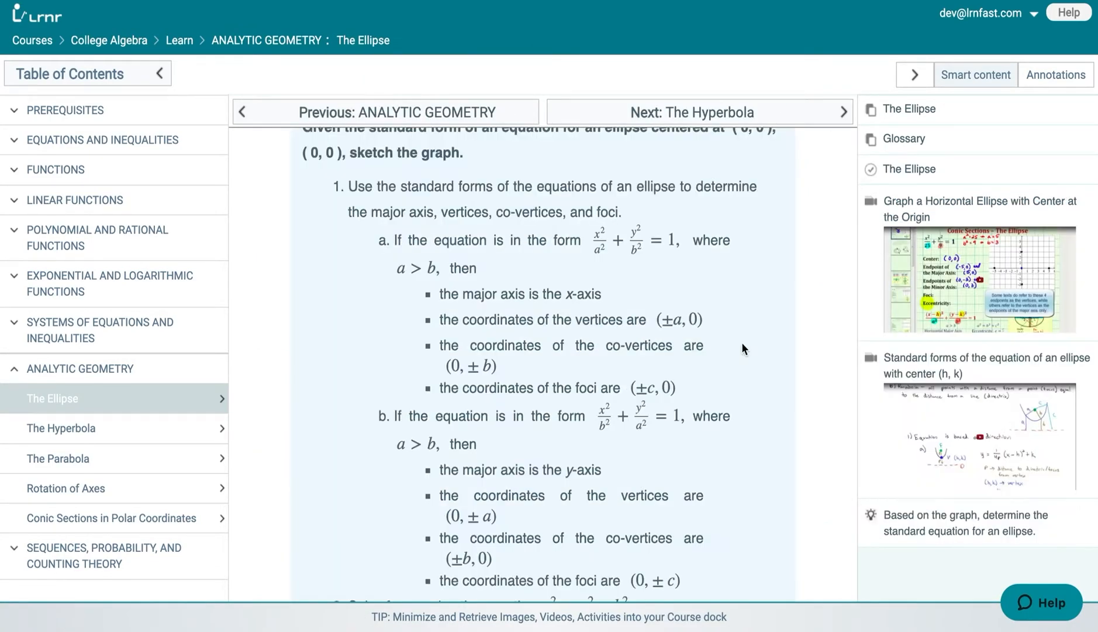
{"action": "scroll", "coordinate": [741, 348], "scroll_direction": "down", "scroll_amount": 2}
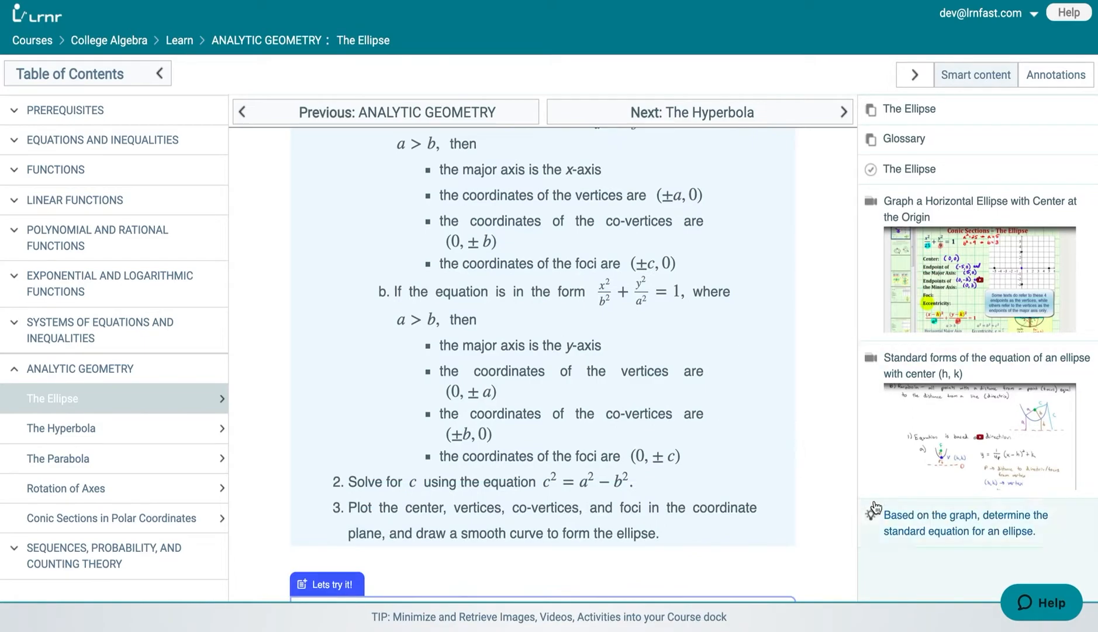
{"action": "left_click", "coordinate": [902, 517]}
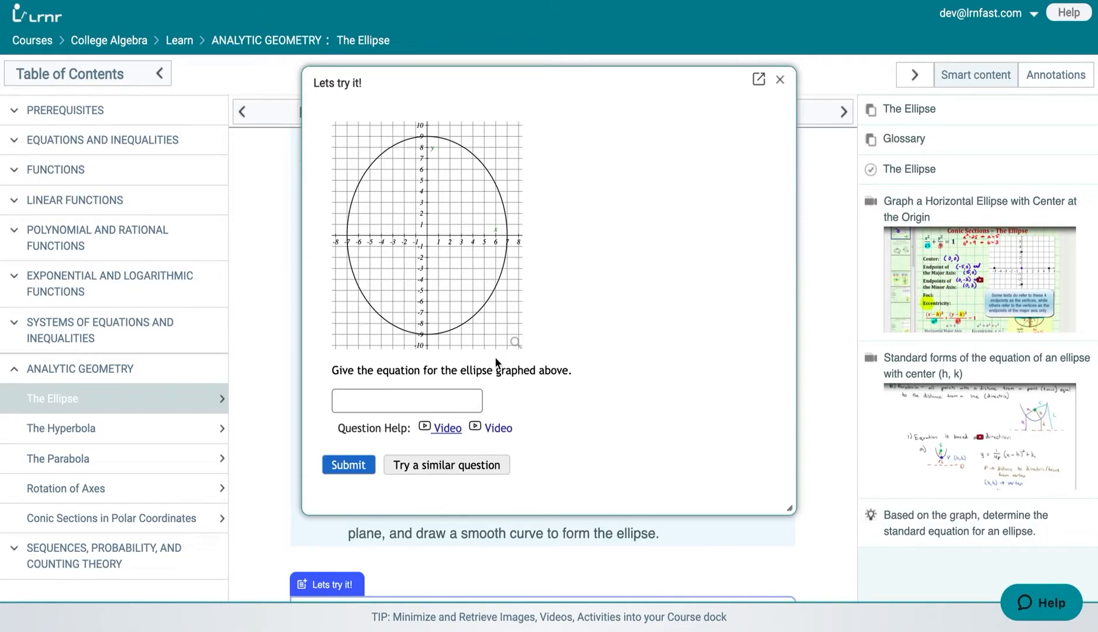
{"action": "left_click", "coordinate": [444, 429]}
Enter the fraction x²/49 as the first term of the ellipse equation in the answer.
{"action": "left_click", "coordinate": [421, 397]}
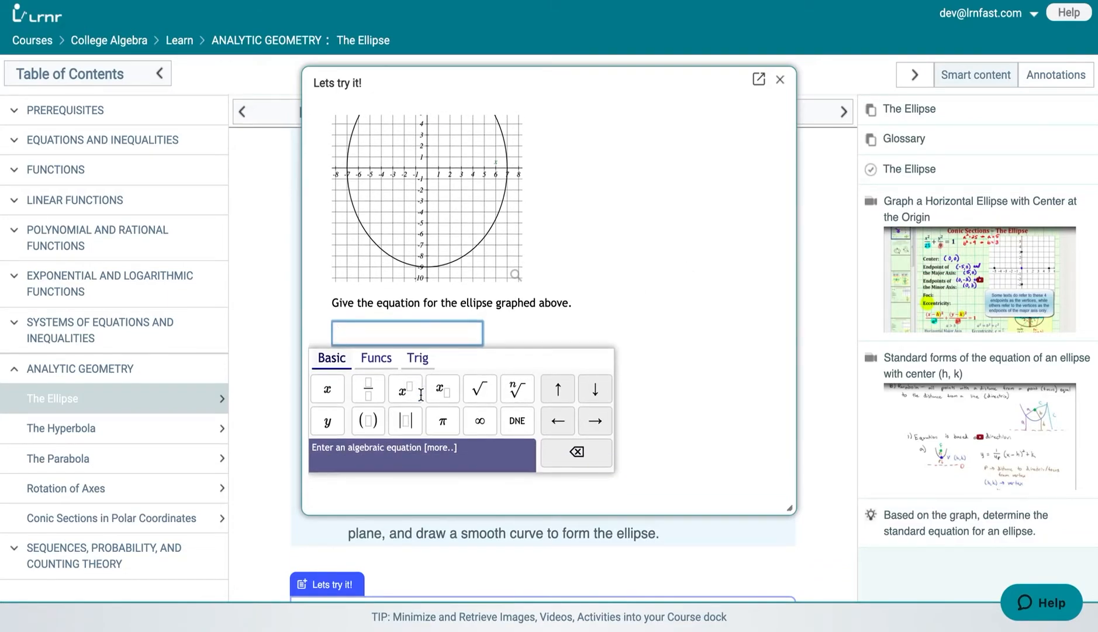
{"action": "left_click", "coordinate": [369, 399]}
{"action": "left_click", "coordinate": [338, 400]}
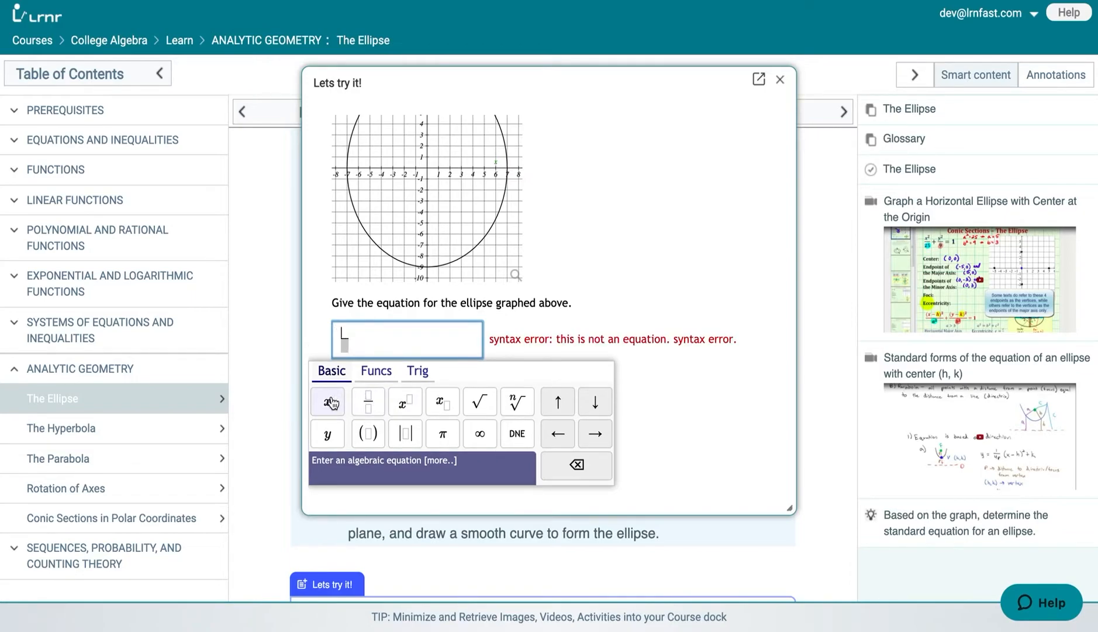
{"action": "left_click", "coordinate": [413, 405]}
{"action": "type", "text": "2"}
{"action": "left_click", "coordinate": [349, 351]}
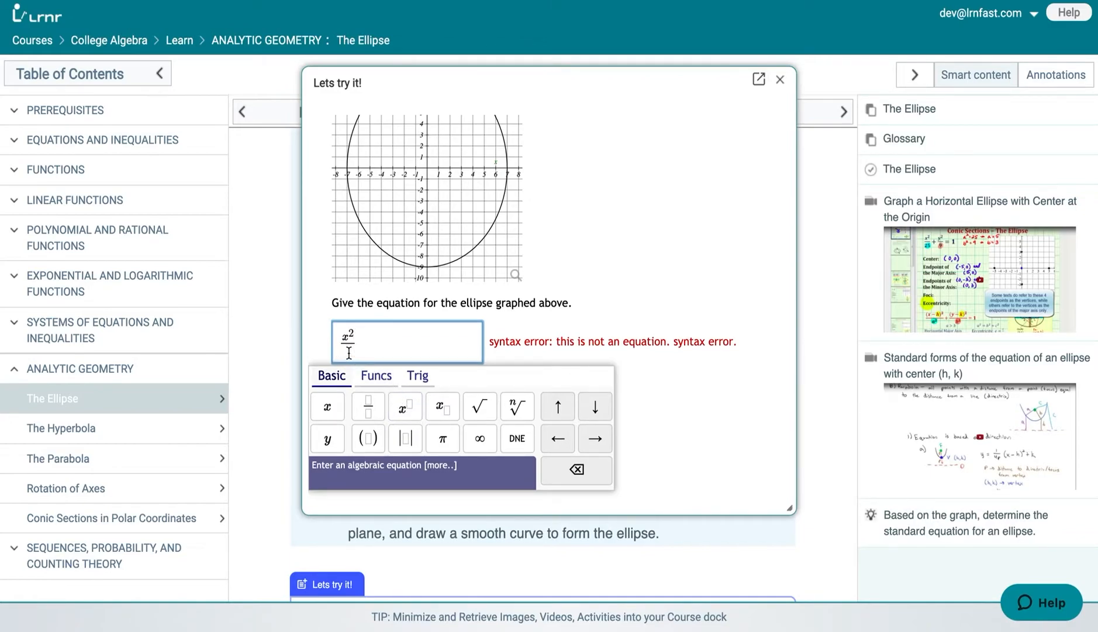
{"action": "type", "text": "49"}
{"action": "key", "text": "Right"}
Complete the ellipse equation by adding + y²/81 = 1 after the first term.
{"action": "type", "text": "+"}
{"action": "left_click", "coordinate": [368, 406]}
{"action": "left_click", "coordinate": [328, 438]}
{"action": "left_click", "coordinate": [409, 411]}
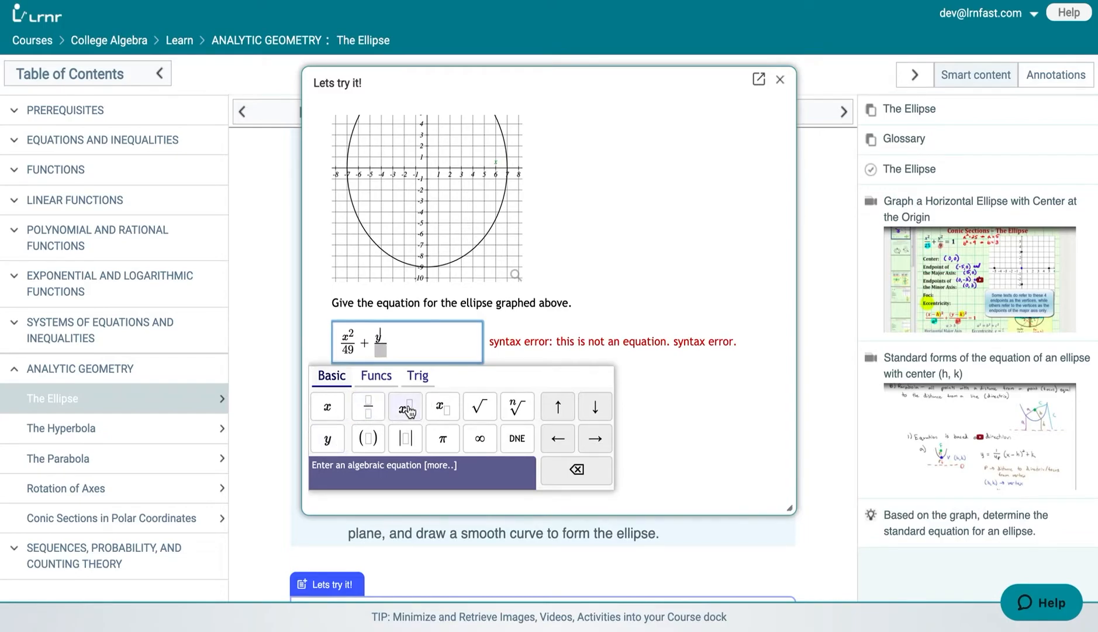
{"action": "type", "text": "2"}
{"action": "left_click", "coordinate": [381, 351]}
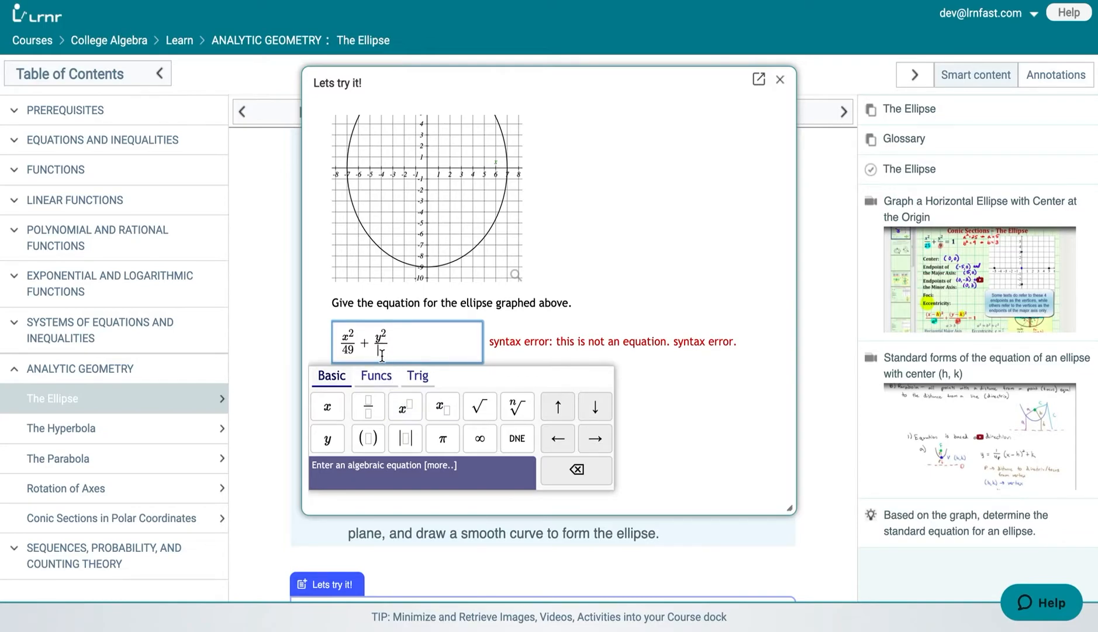
{"action": "type", "text": "81 +"}
{"action": "key", "text": "BackSpace"}
{"action": "type", "text": "=1"}
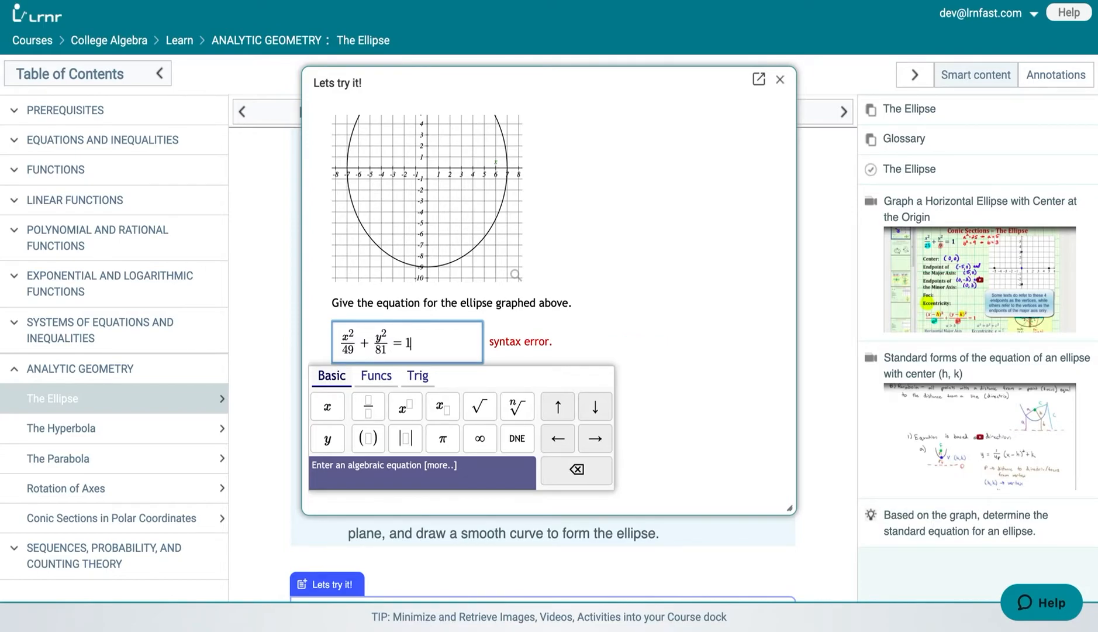
Submit the ellipse equation and view the answer key.
{"action": "left_click", "coordinate": [640, 312]}
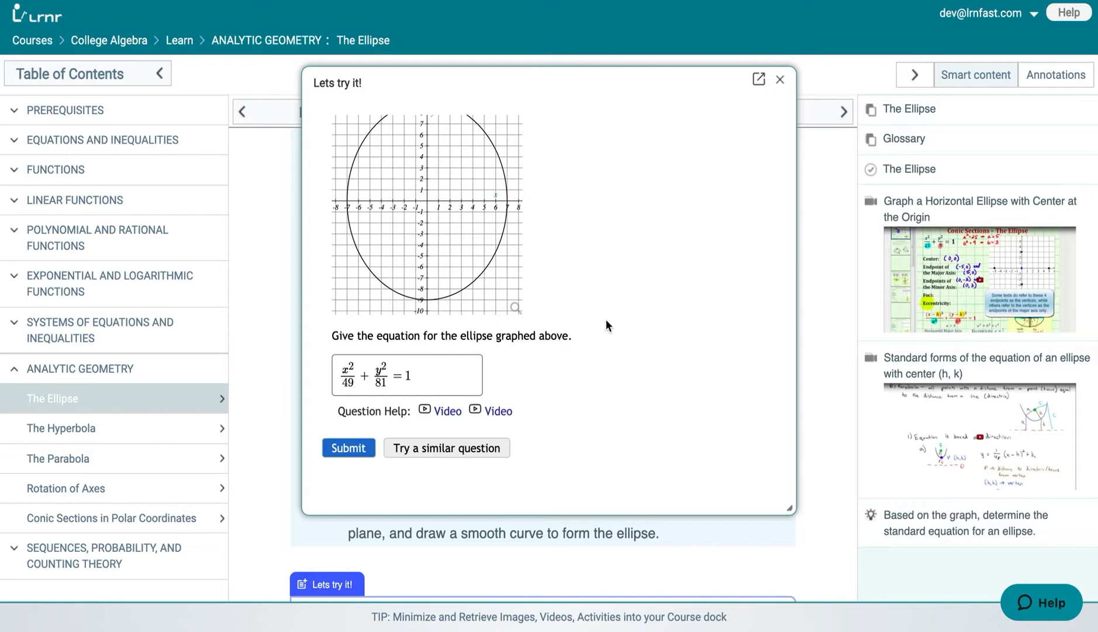
{"action": "left_click", "coordinate": [359, 450]}
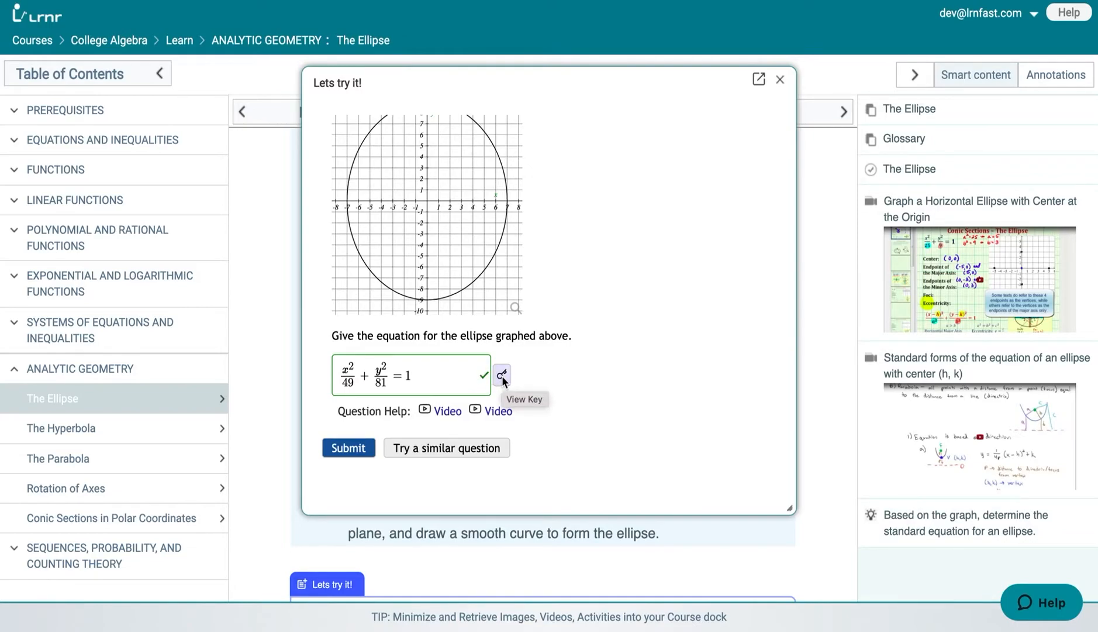
{"action": "left_click", "coordinate": [502, 376]}
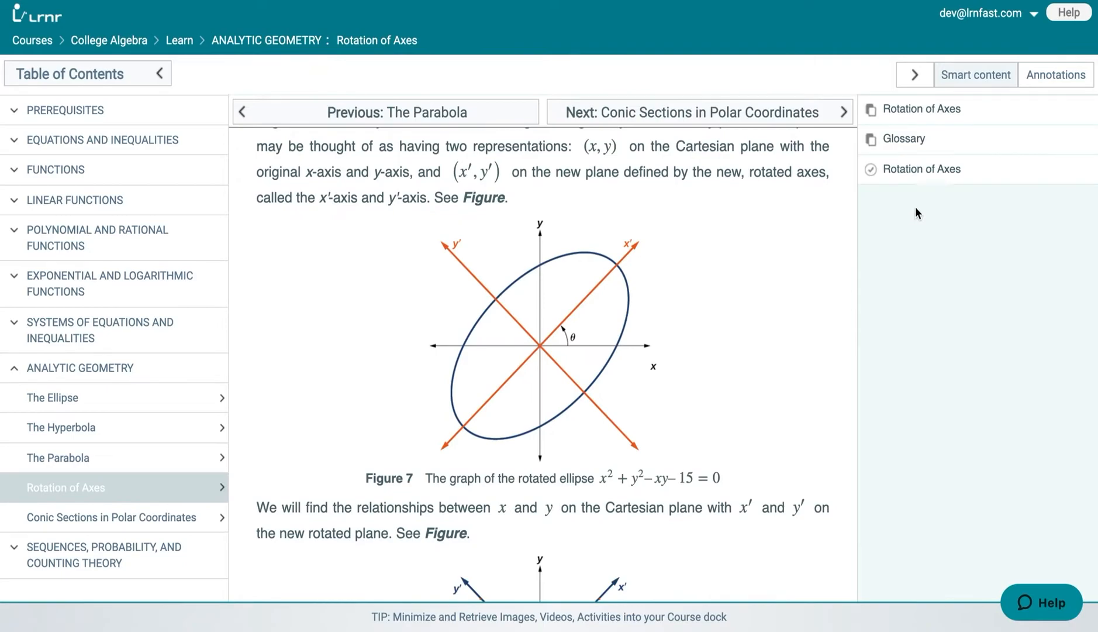
Open the Rotation of Axes practice quiz and graph the ellipse x²/9 + y²/25 = 1 with center (0, 0) and defining point (3, -5).
{"action": "left_click", "coordinate": [910, 171]}
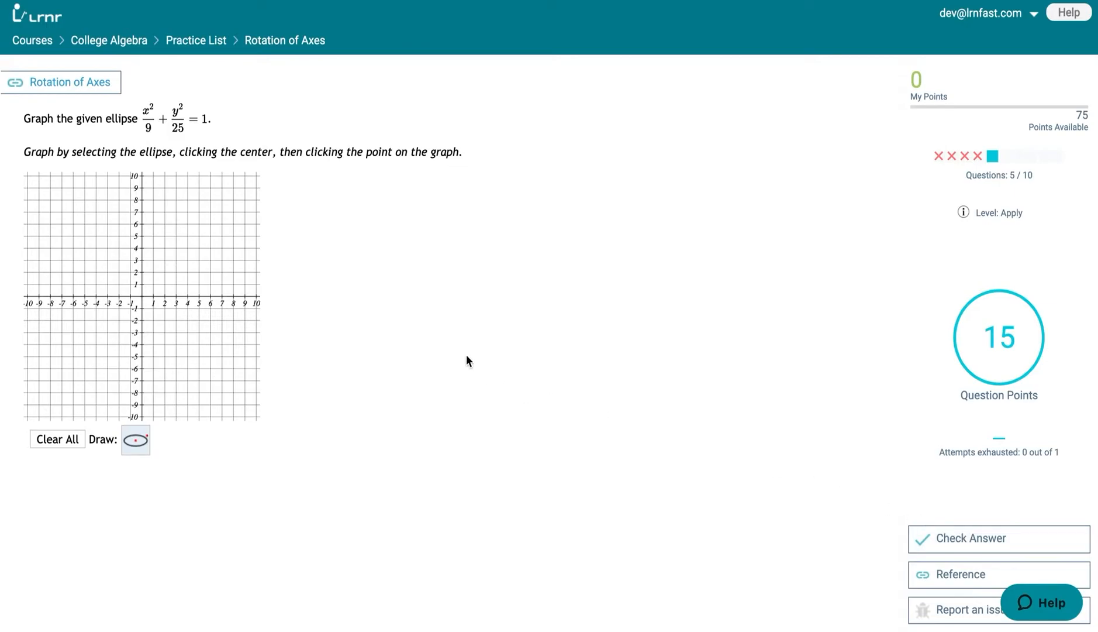
{"action": "left_click", "coordinate": [142, 296]}
{"action": "left_click", "coordinate": [165, 296]}
{"action": "left_click", "coordinate": [176, 308]}
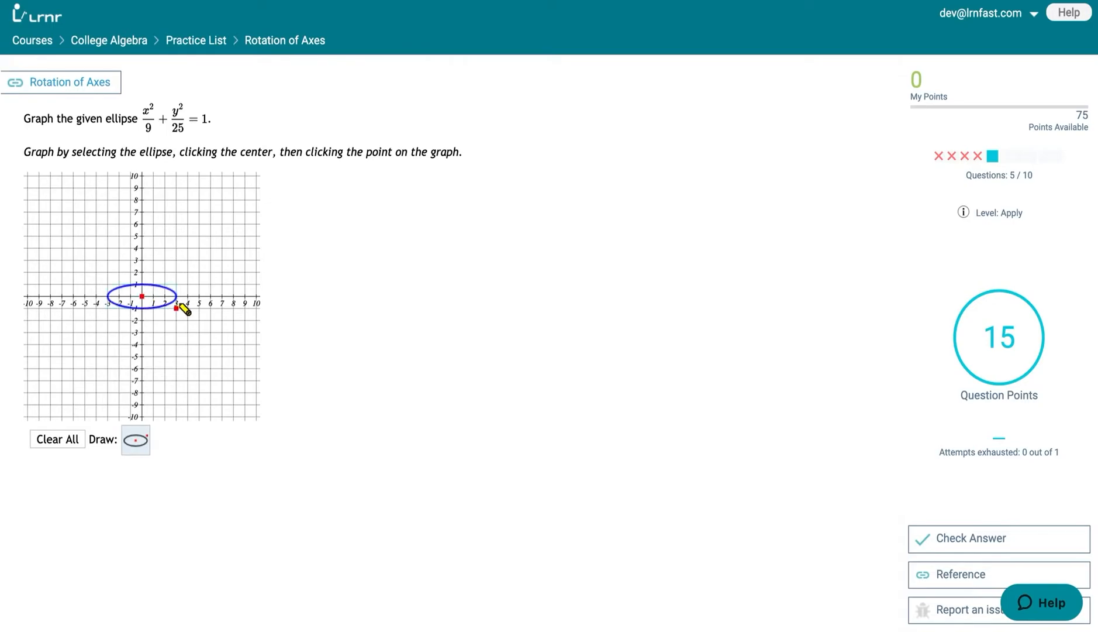
{"action": "left_click_drag", "start_coordinate": [179, 313], "coordinate": [175, 354]}
{"action": "left_click", "coordinate": [175, 353]}
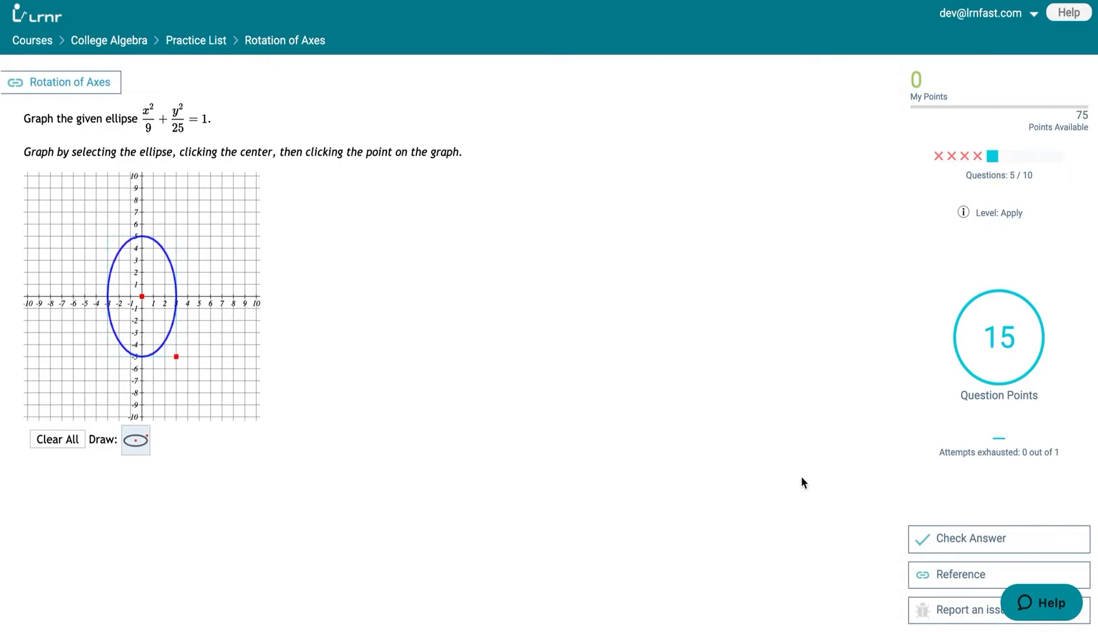
Check the graphed ellipse answer and display the key graph for comparison.
{"action": "left_click", "coordinate": [994, 539]}
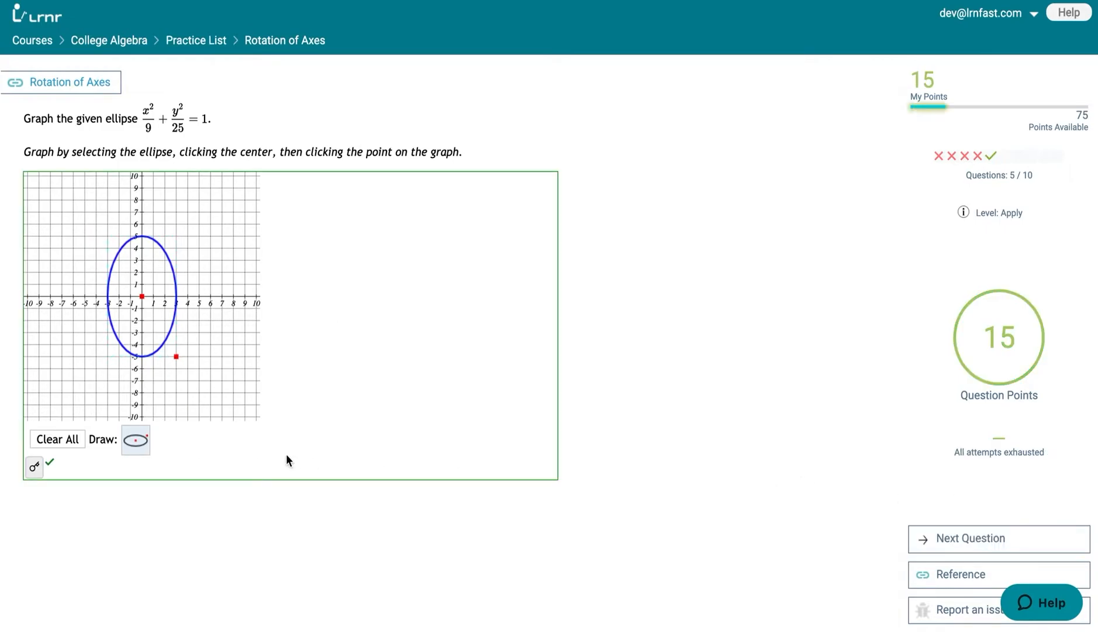
{"action": "left_click", "coordinate": [34, 467]}
{"action": "scroll", "coordinate": [286, 511], "scroll_direction": "down", "scroll_amount": 3}
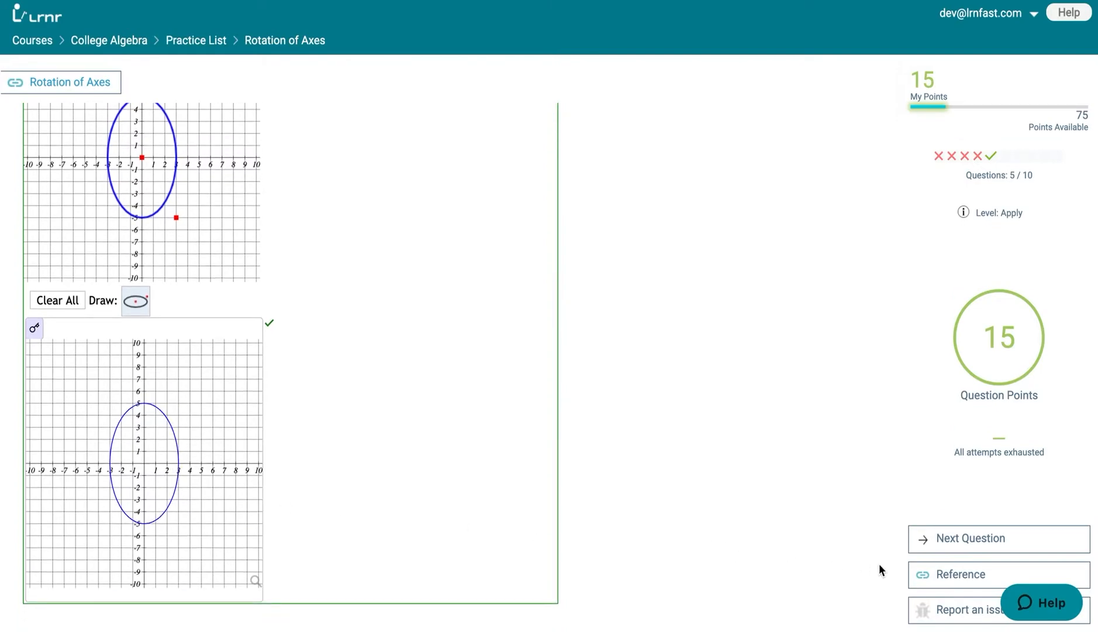
Advance to the next quiz question, and open the draft assignment Lrnr-MOM-All-Questions-Types for editing from the College Algebra assignments.
{"action": "left_click", "coordinate": [950, 536]}
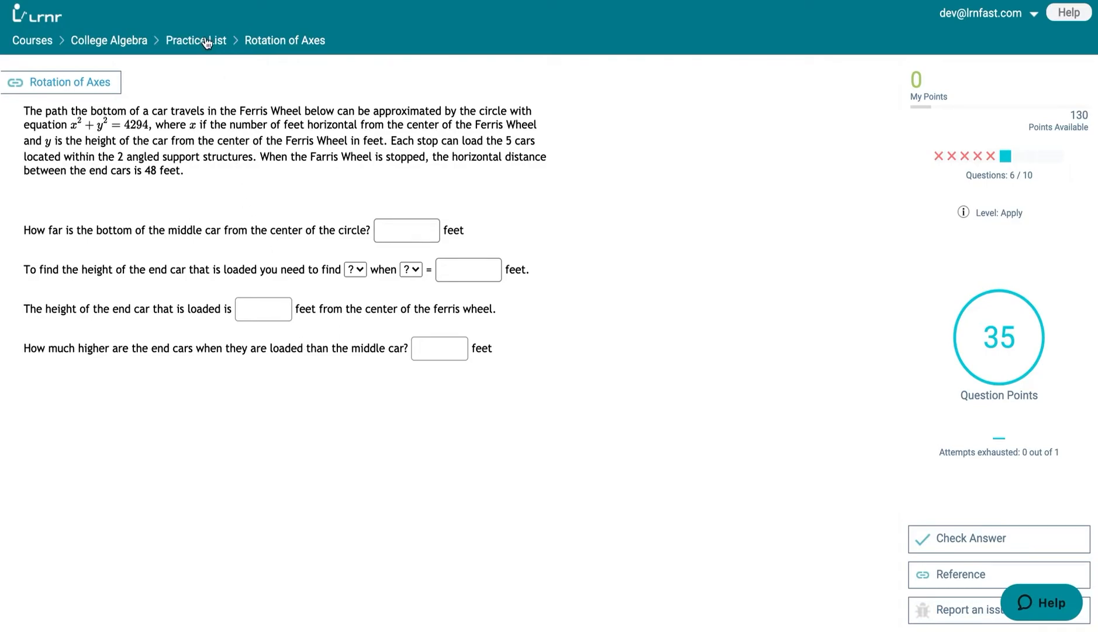
{"action": "mouse_move", "coordinate": [133, 43]}
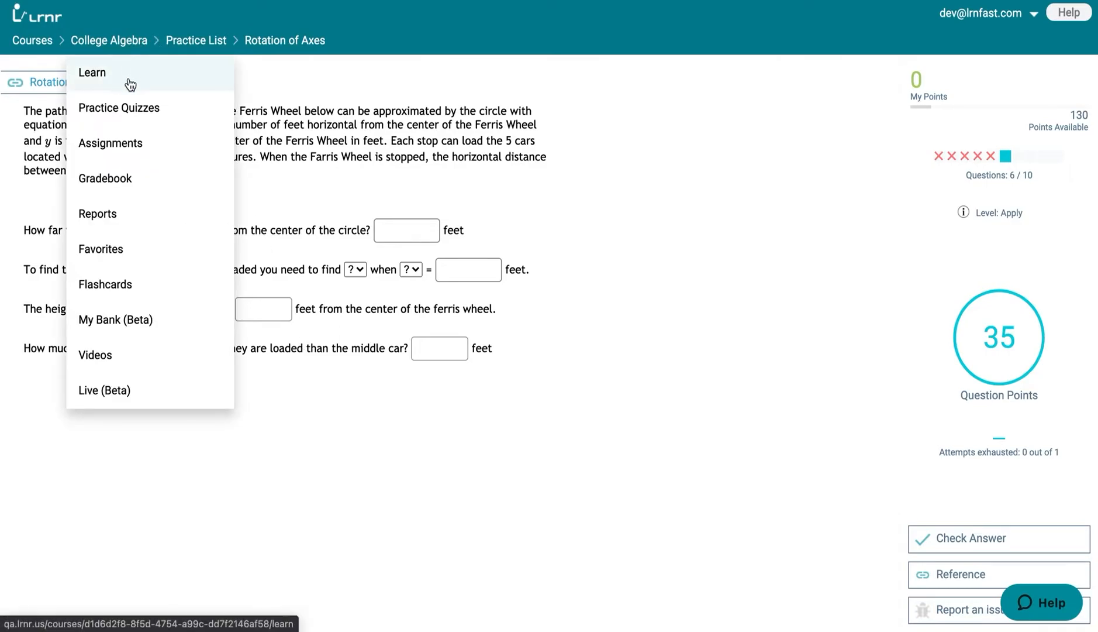
{"action": "left_click", "coordinate": [120, 154]}
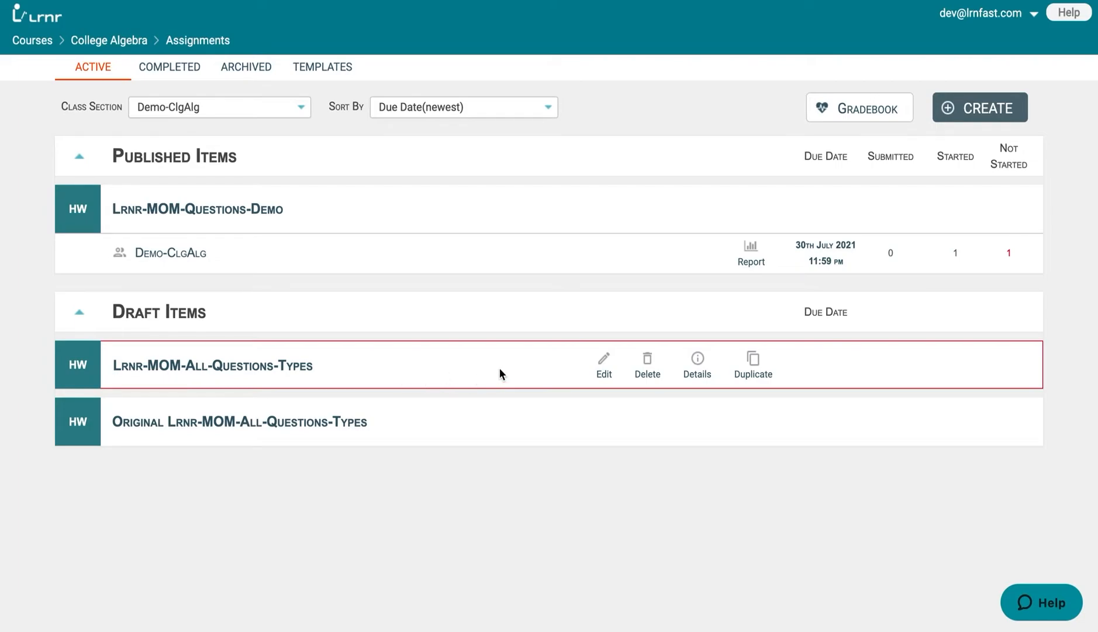
{"action": "left_click", "coordinate": [601, 364]}
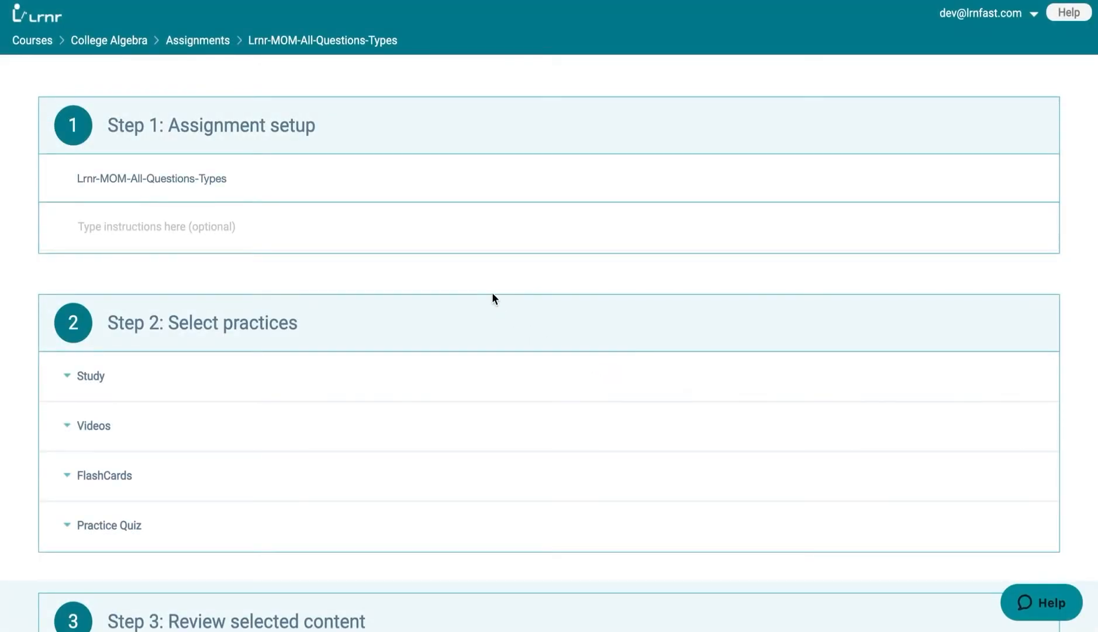
Open the optional instructions editor in the assignment setup and leave the instructions empty.
{"action": "left_click", "coordinate": [289, 183]}
{"action": "left_click", "coordinate": [194, 222]}
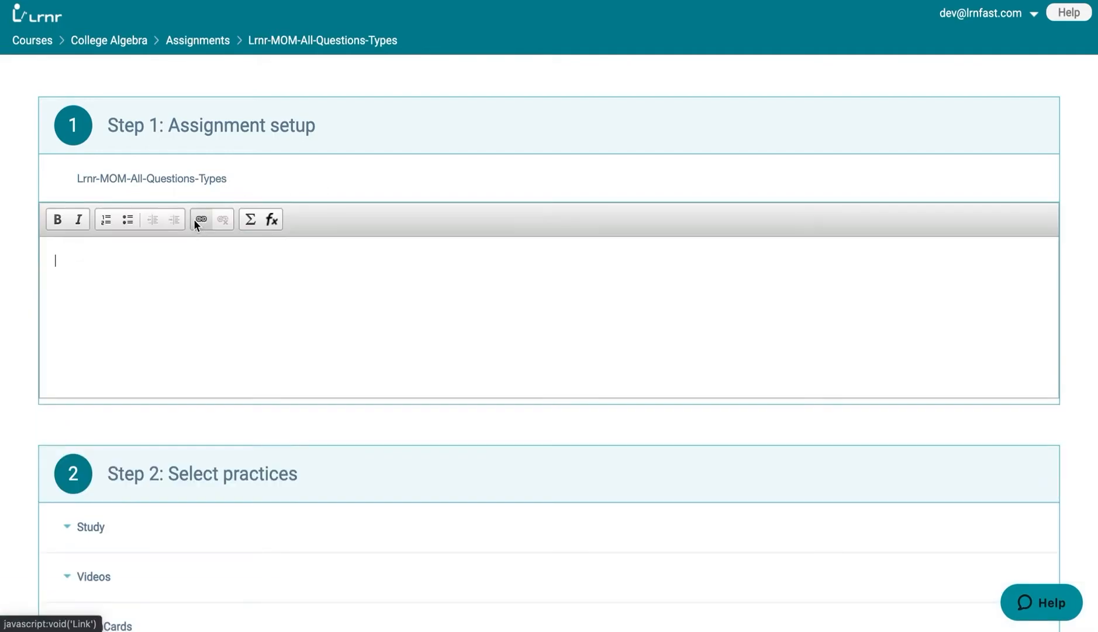
{"action": "left_click", "coordinate": [194, 260]}
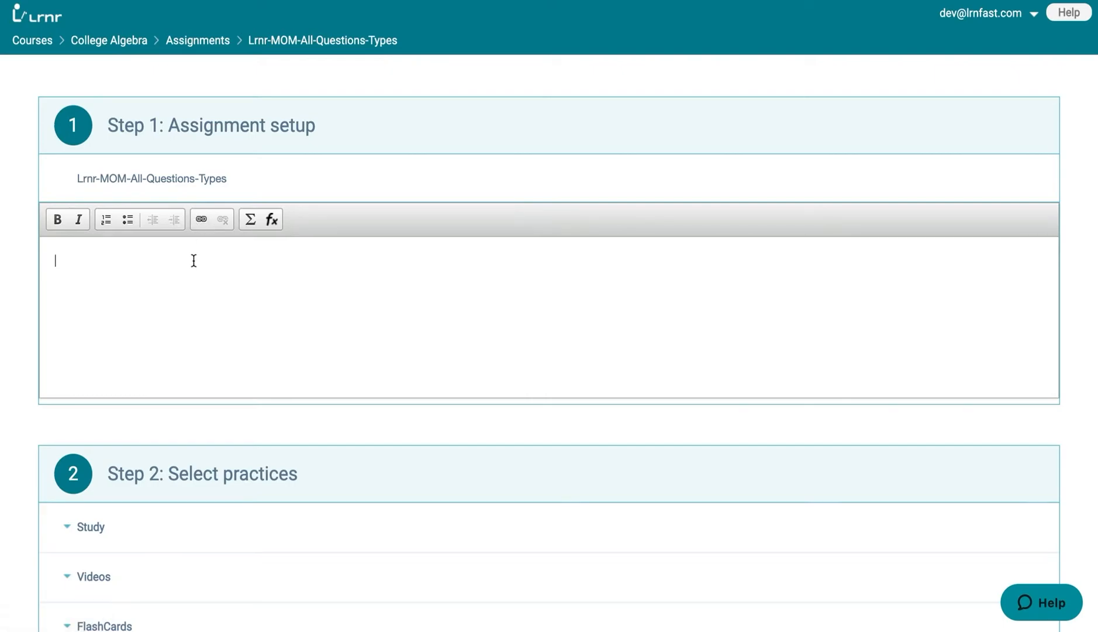
{"action": "scroll", "coordinate": [194, 261], "scroll_direction": "down", "scroll_amount": 5}
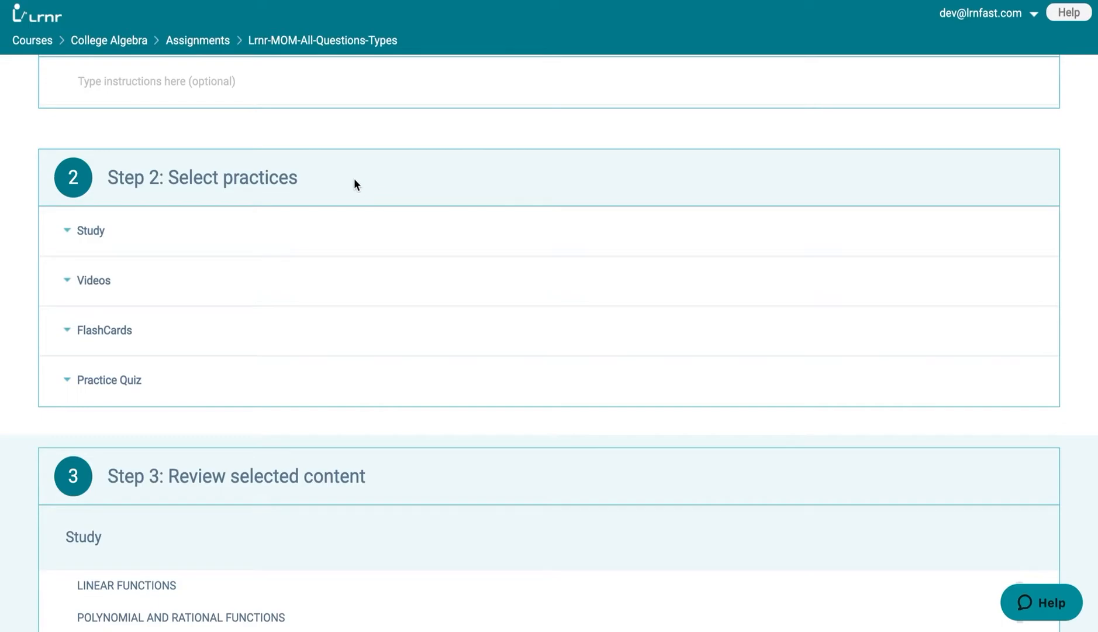
Expand the Study practices, review which chapters are selected, and collapse the list again.
{"action": "left_click", "coordinate": [99, 231]}
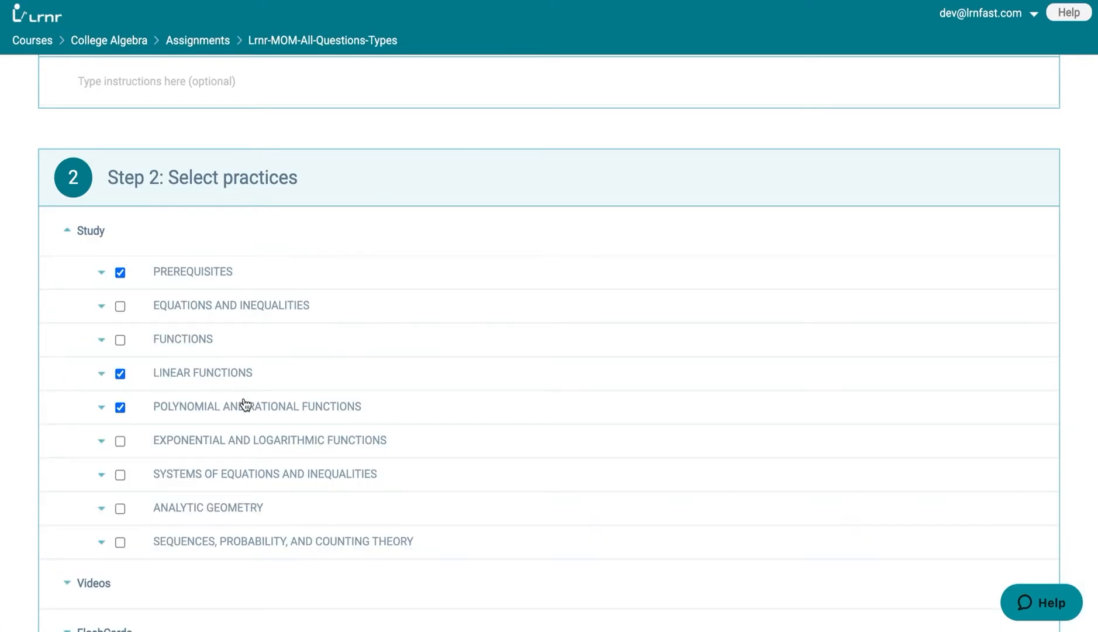
{"action": "scroll", "coordinate": [243, 404], "scroll_direction": "down", "scroll_amount": 2}
{"action": "scroll", "coordinate": [243, 404], "scroll_direction": "up", "scroll_amount": 3}
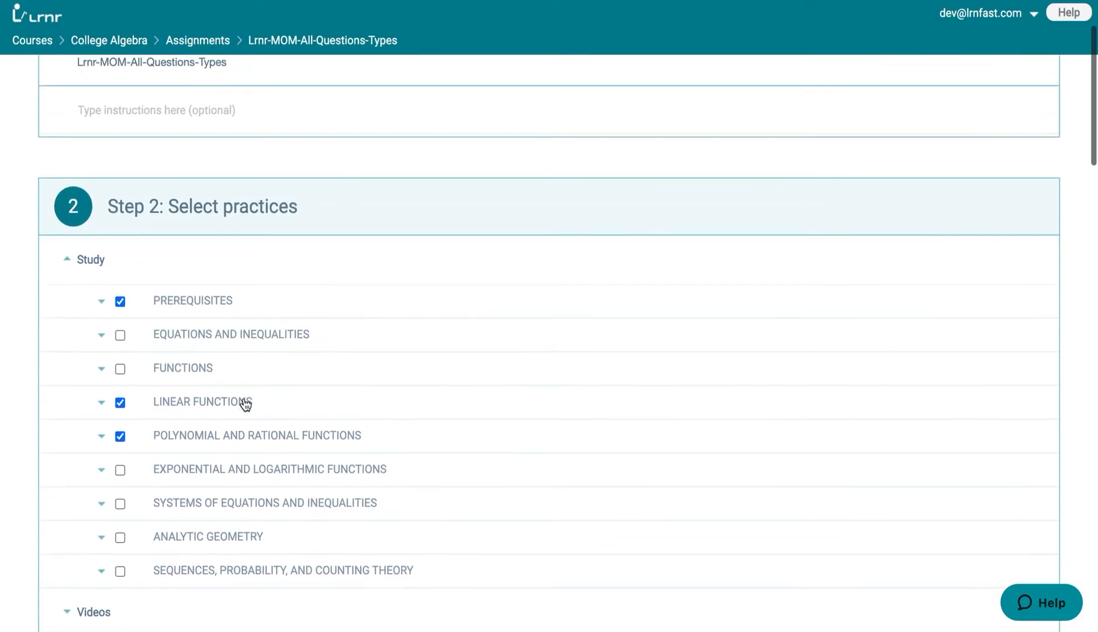
{"action": "left_click", "coordinate": [121, 302]}
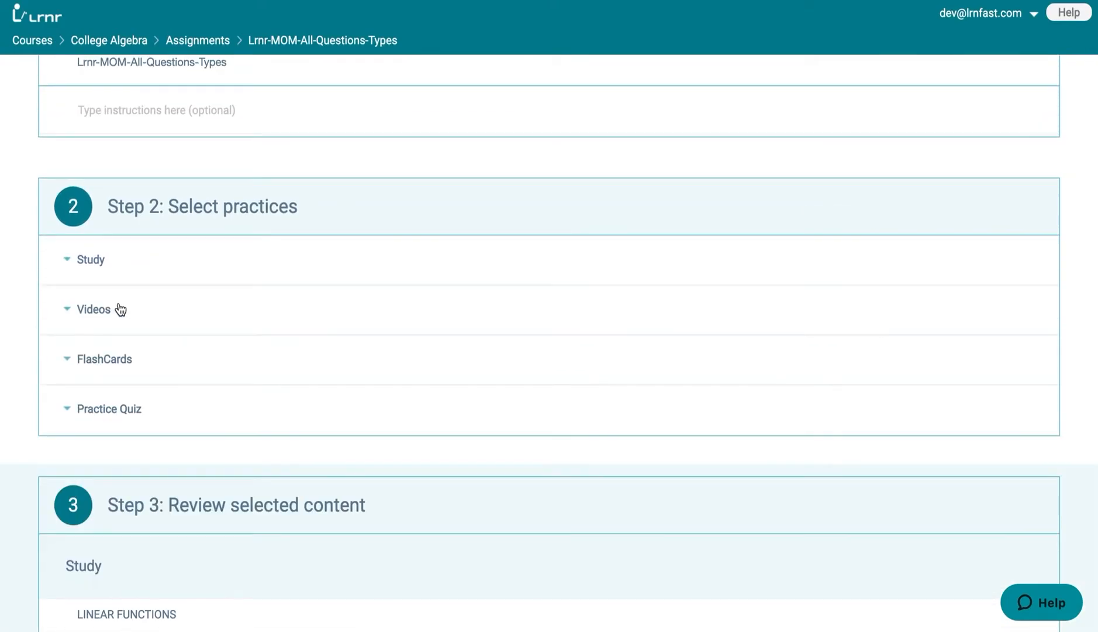
Preview the video "Graph a Horizontal Ellipse with Center at the Origin" and include it in the assignment.
{"action": "left_click", "coordinate": [126, 312]}
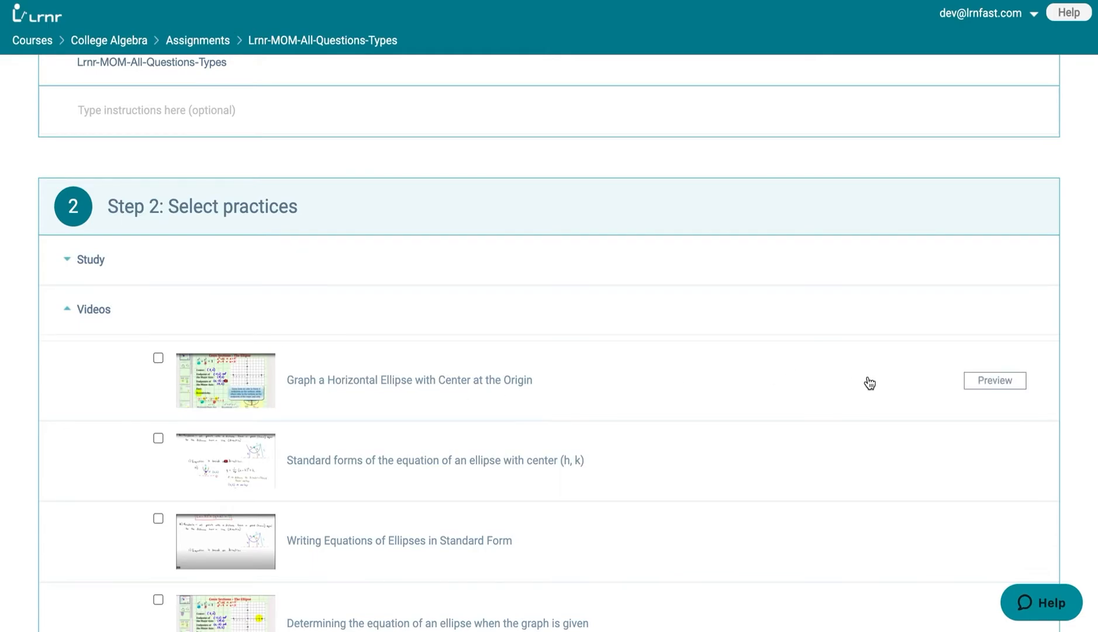
{"action": "left_click", "coordinate": [974, 383]}
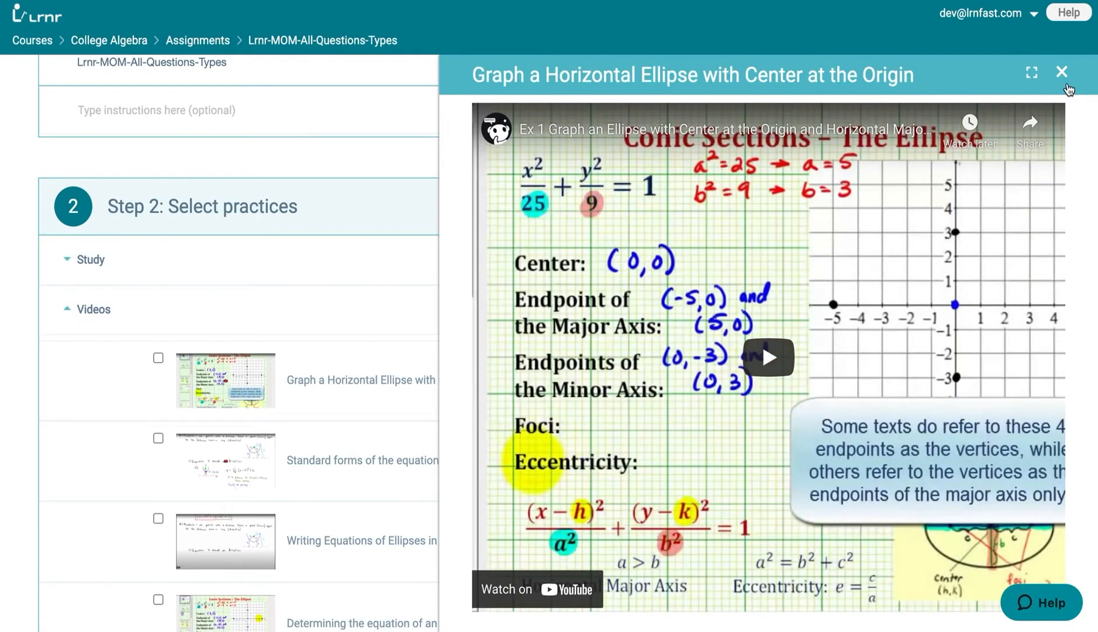
{"action": "left_click", "coordinate": [1062, 71]}
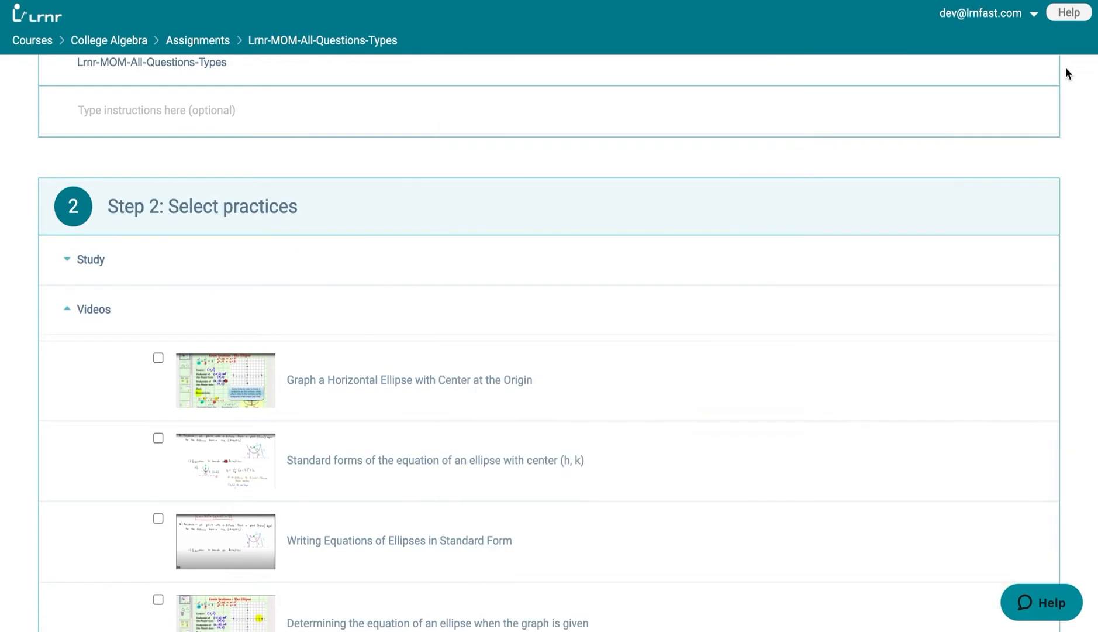
{"action": "left_click", "coordinate": [158, 358]}
{"action": "left_click", "coordinate": [94, 310]}
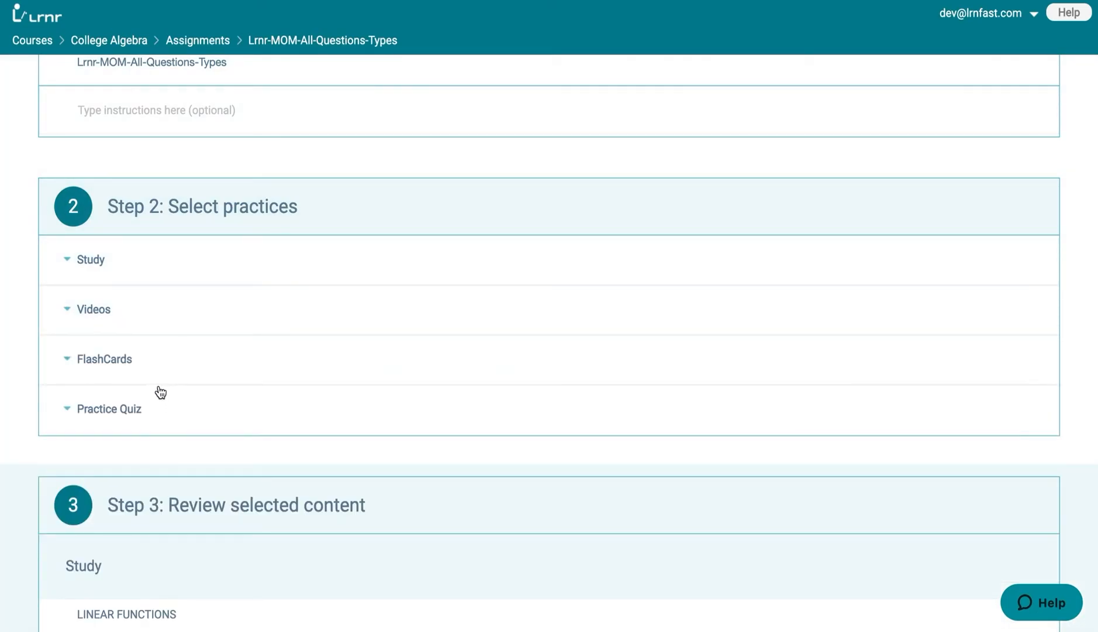
Examine the Practice Quiz chapters and the topics selected under Prerequisites, then collapse the section.
{"action": "scroll", "coordinate": [165, 358], "scroll_direction": "down", "scroll_amount": 1}
{"action": "left_click", "coordinate": [136, 352]}
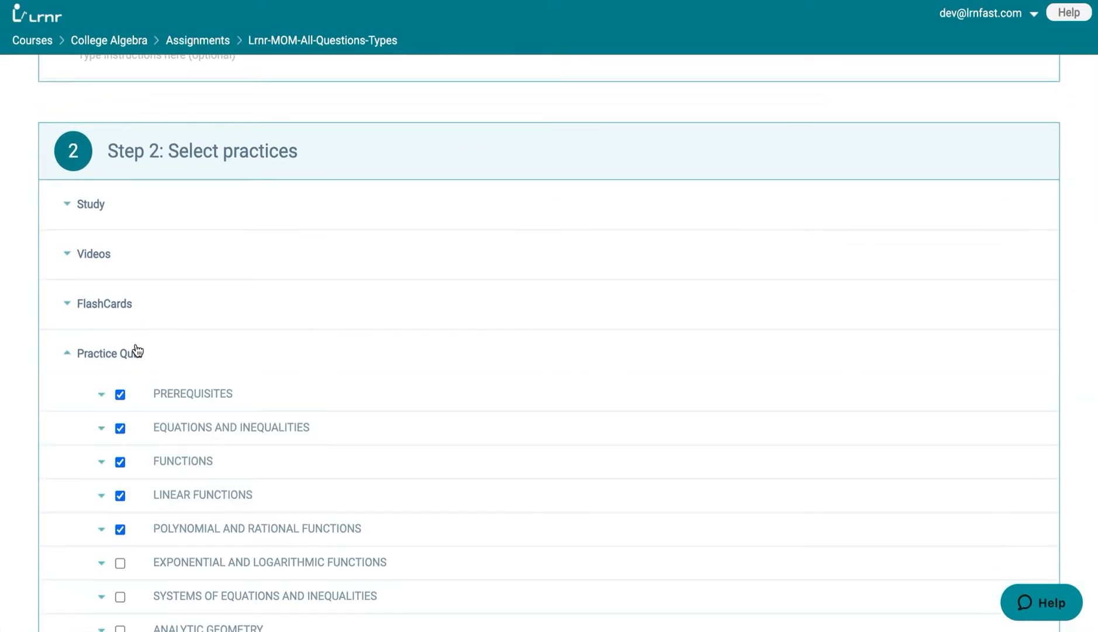
{"action": "left_click", "coordinate": [215, 393]}
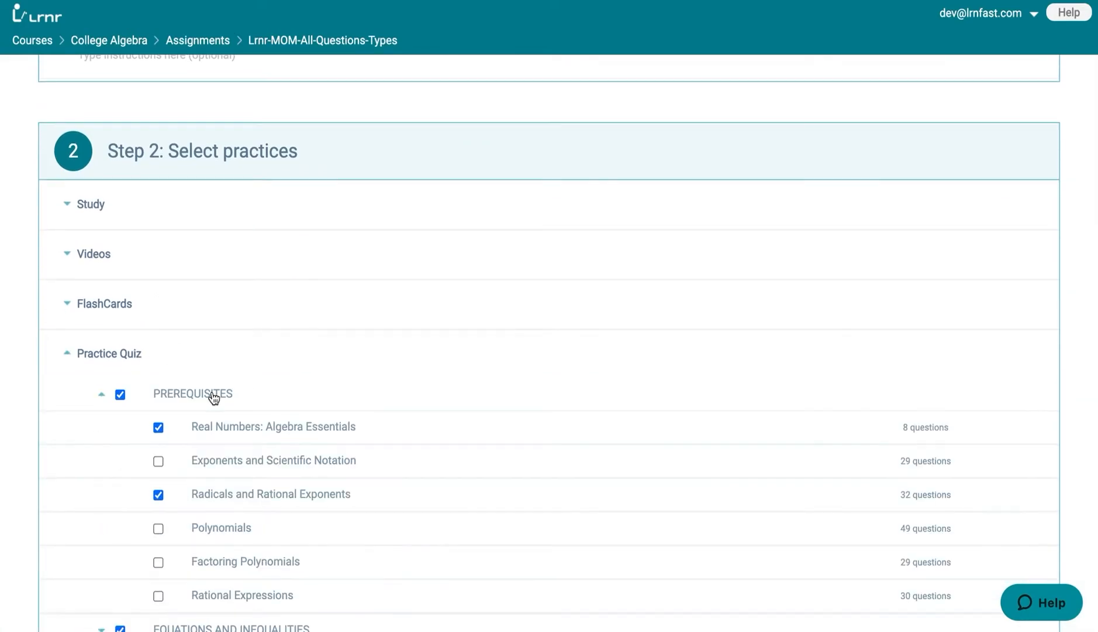
{"action": "scroll", "coordinate": [312, 458], "scroll_direction": "down", "scroll_amount": 2}
{"action": "scroll", "coordinate": [315, 459], "scroll_direction": "up", "scroll_amount": 2}
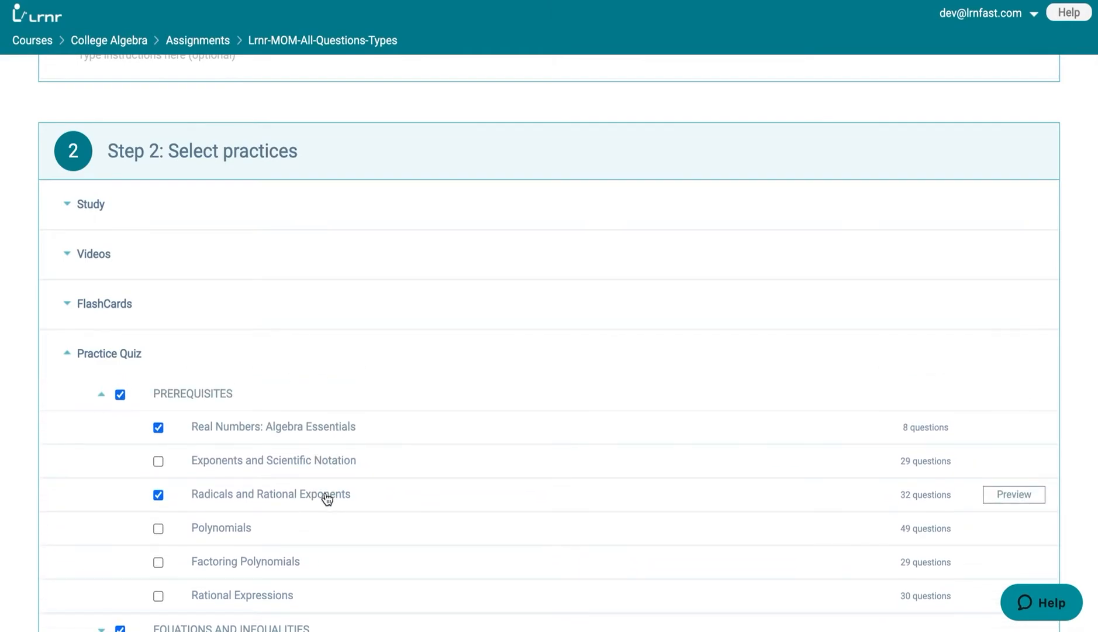
{"action": "left_click", "coordinate": [97, 360]}
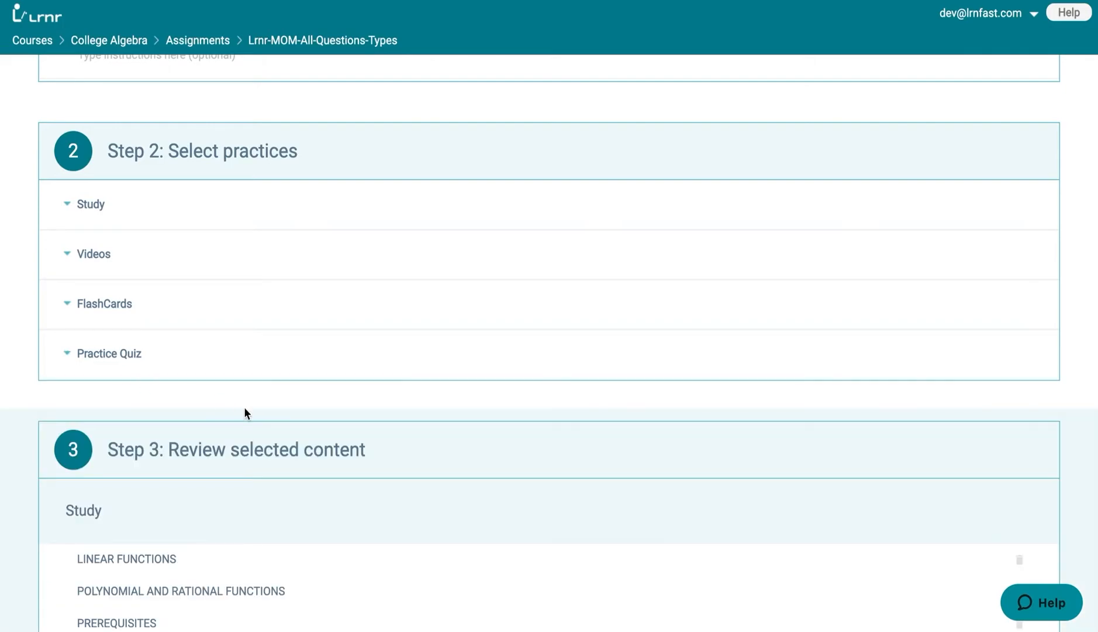
Review the selected content and the practice quiz options for grading, grouping and attempts, keeping the number of attempts Unlimited.
{"action": "scroll", "coordinate": [245, 414], "scroll_direction": "down", "scroll_amount": 3}
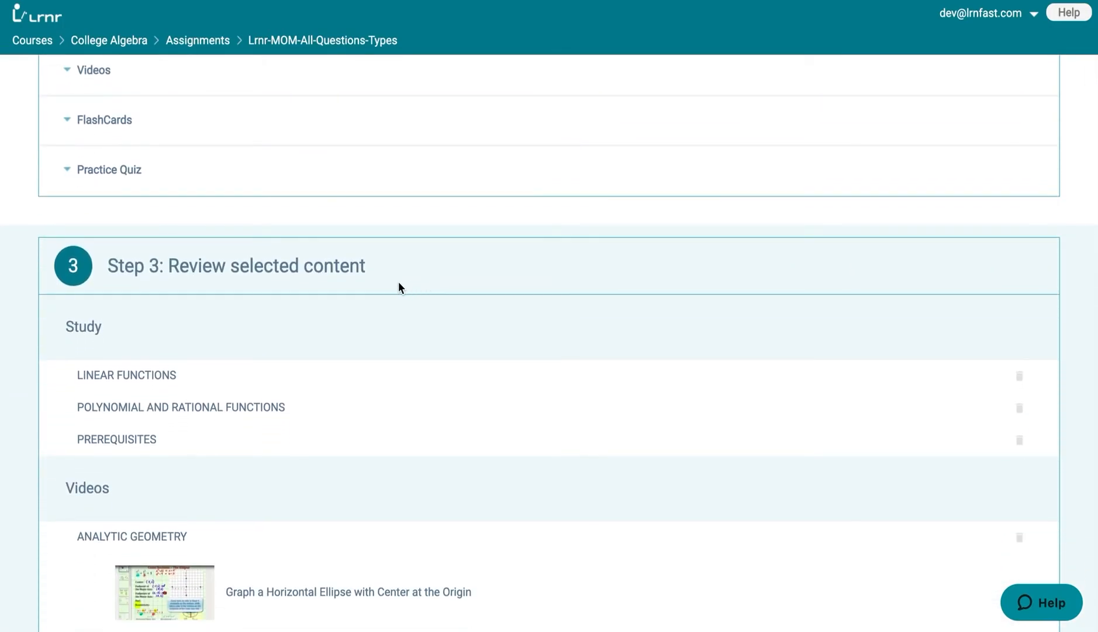
{"action": "scroll", "coordinate": [441, 419], "scroll_direction": "down", "scroll_amount": 7}
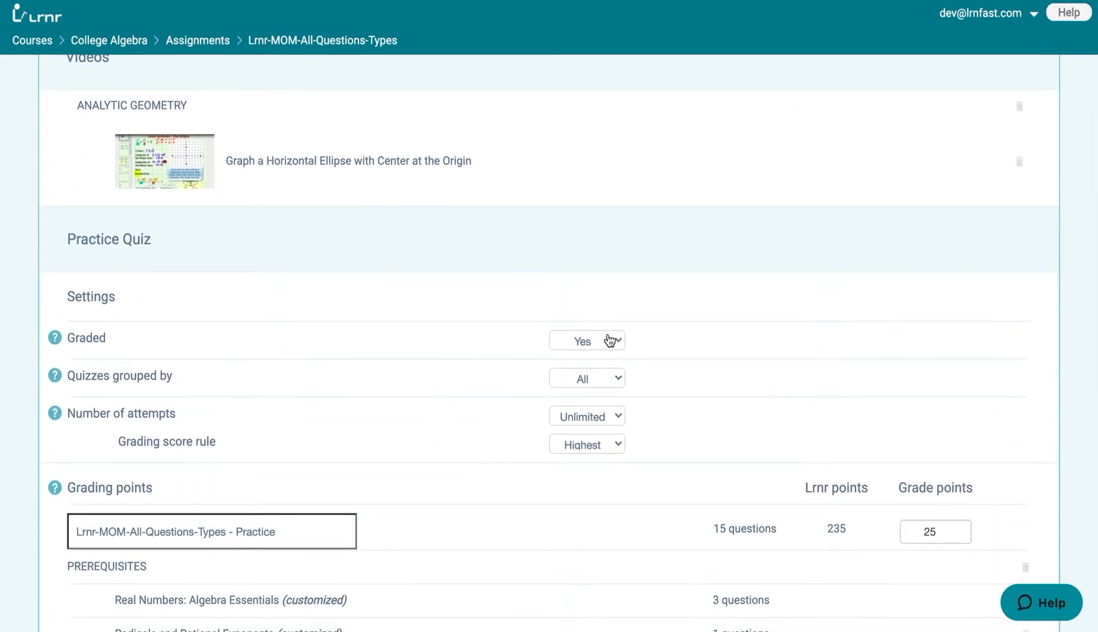
{"action": "left_click", "coordinate": [610, 339]}
{"action": "left_click", "coordinate": [609, 341]}
{"action": "left_click", "coordinate": [606, 385]}
{"action": "left_click", "coordinate": [606, 385]}
{"action": "left_click", "coordinate": [608, 425]}
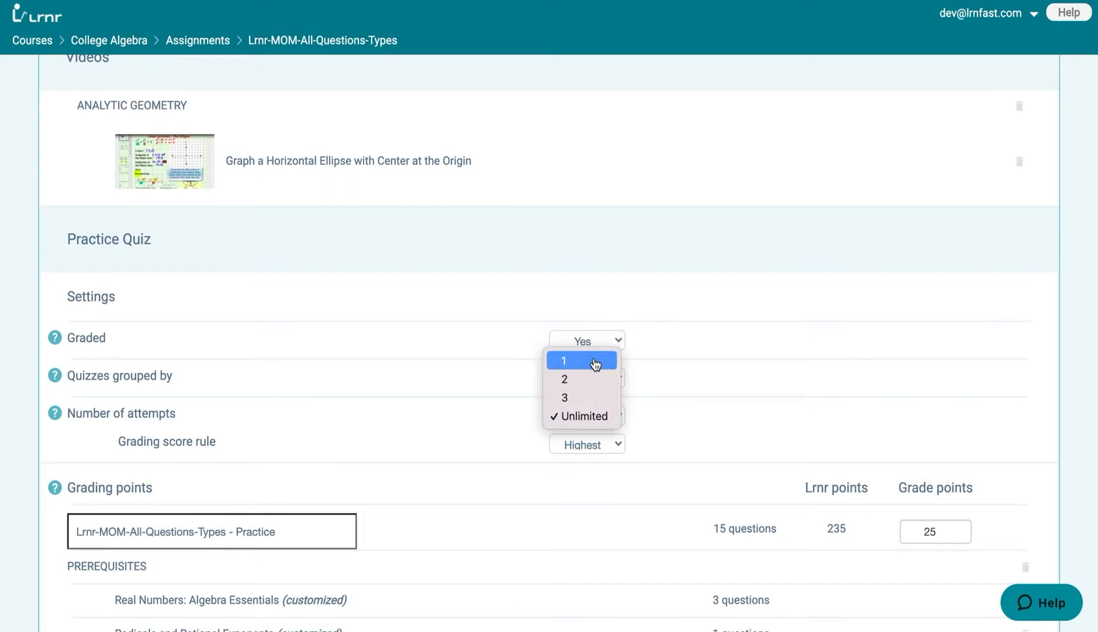
{"action": "left_click", "coordinate": [599, 418]}
Open the practice quiz customization and preview the selected multipart question on solving the exponential real number under Prerequisites.
{"action": "scroll", "coordinate": [666, 427], "scroll_direction": "down", "scroll_amount": 5}
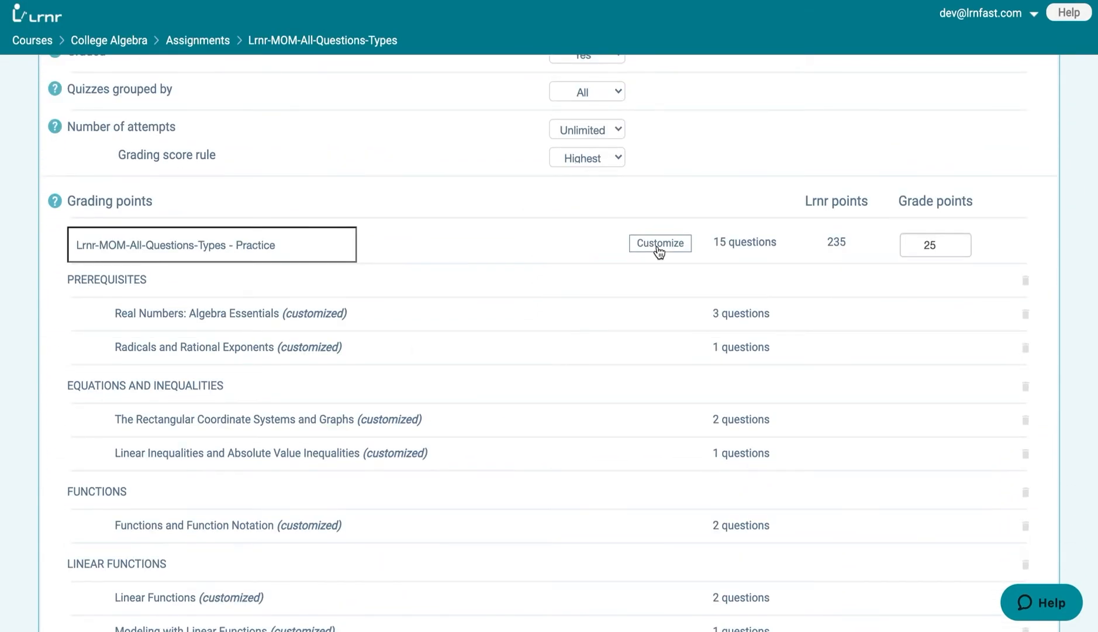
{"action": "left_click", "coordinate": [659, 244]}
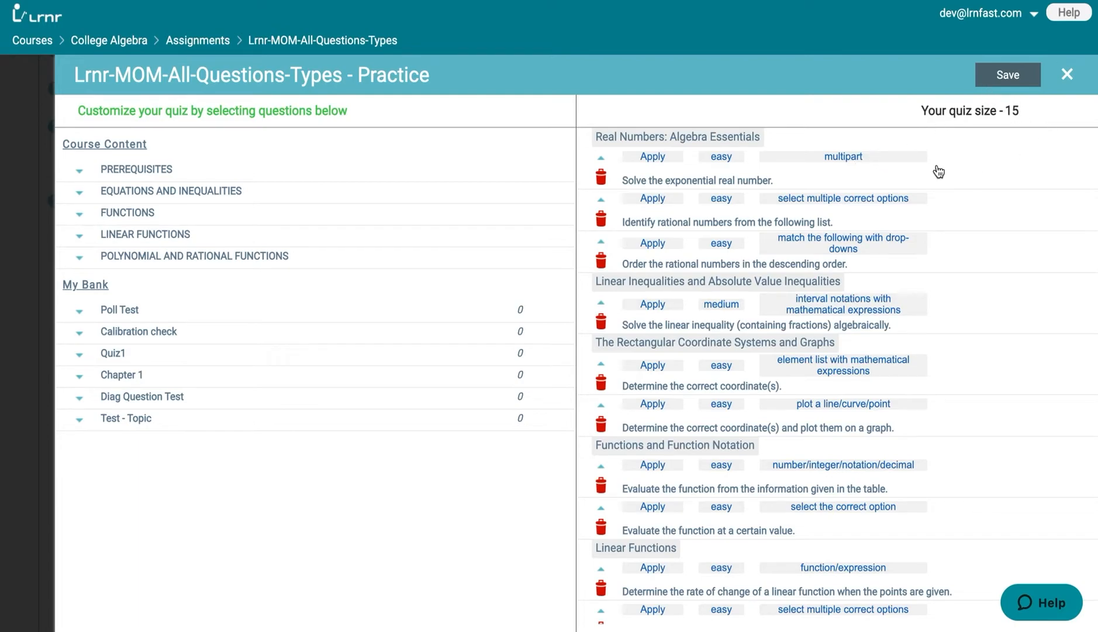
{"action": "left_click", "coordinate": [132, 170]}
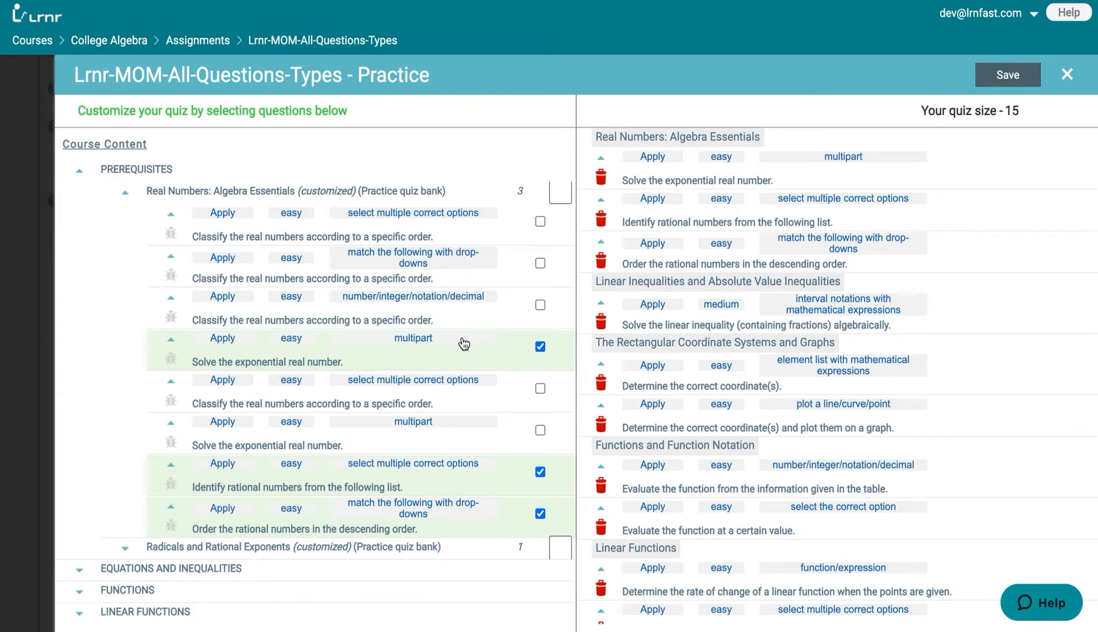
{"action": "left_click", "coordinate": [464, 344]}
{"action": "scroll", "coordinate": [433, 480], "scroll_direction": "down", "scroll_amount": 3}
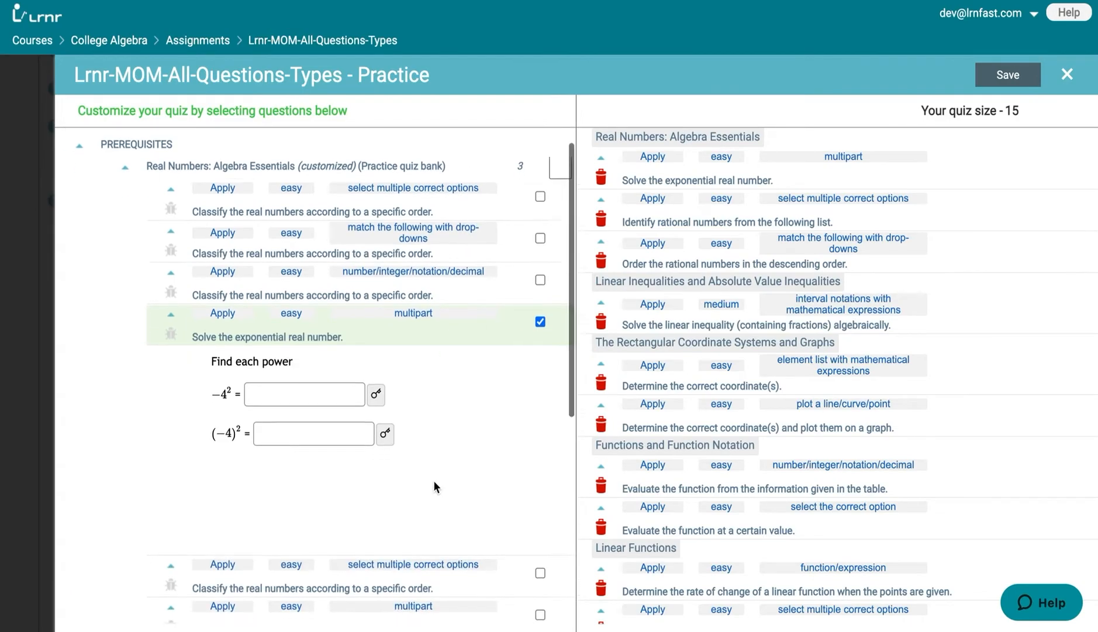
{"action": "scroll", "coordinate": [433, 481], "scroll_direction": "down", "scroll_amount": 2}
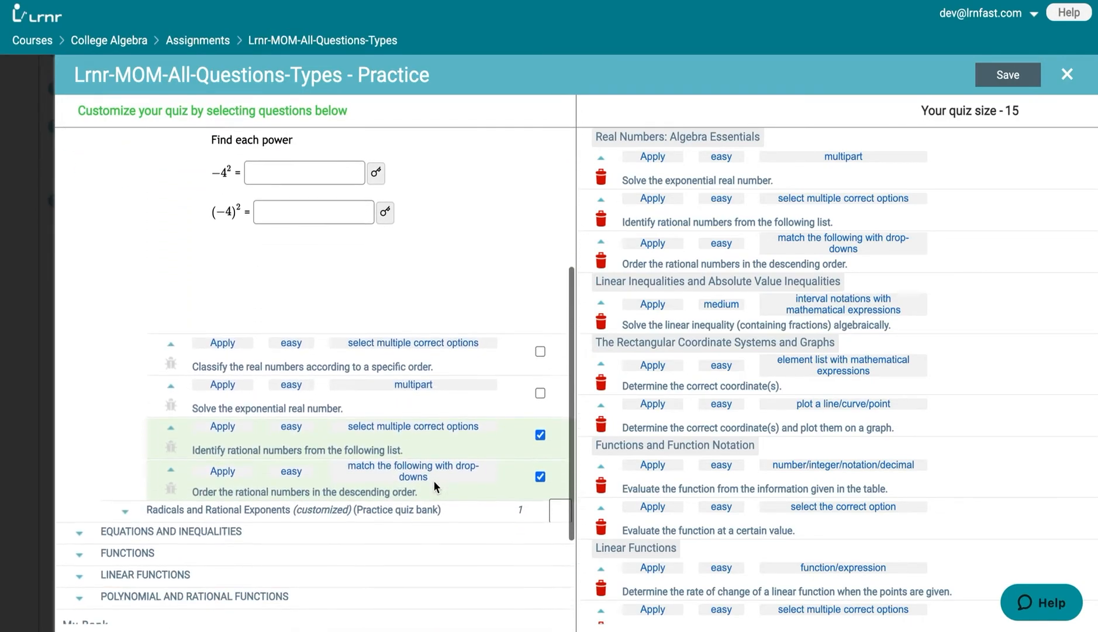
Preview the selected question on identifying rational numbers from a list and display its answer key.
{"action": "left_click", "coordinate": [478, 430]}
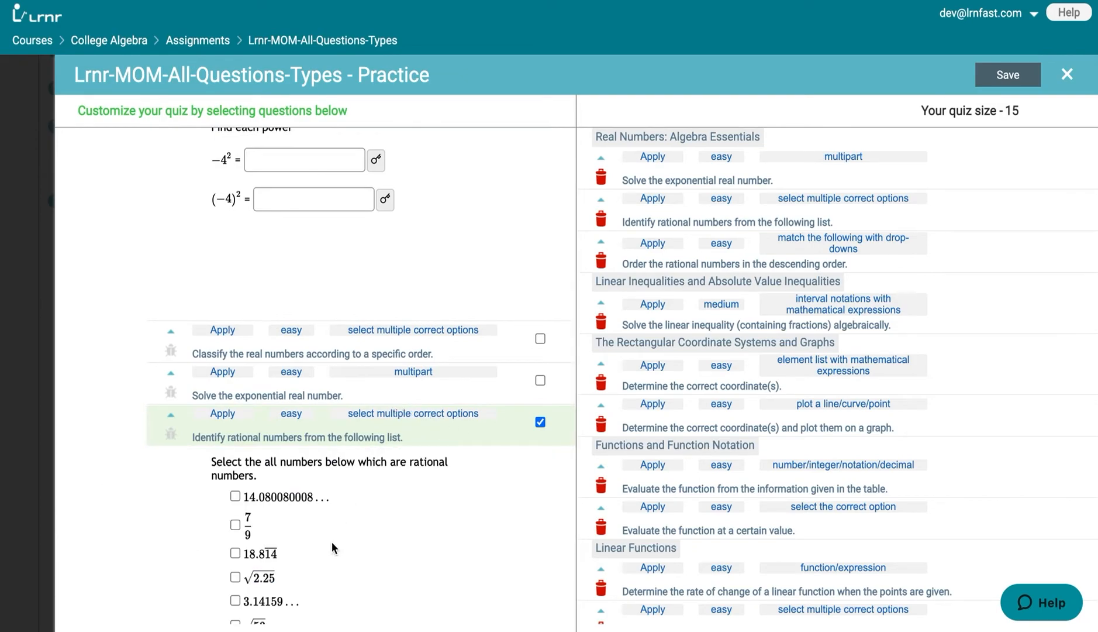
{"action": "scroll", "coordinate": [331, 542], "scroll_direction": "down", "scroll_amount": 2}
{"action": "scroll", "coordinate": [333, 545], "scroll_direction": "down", "scroll_amount": 2}
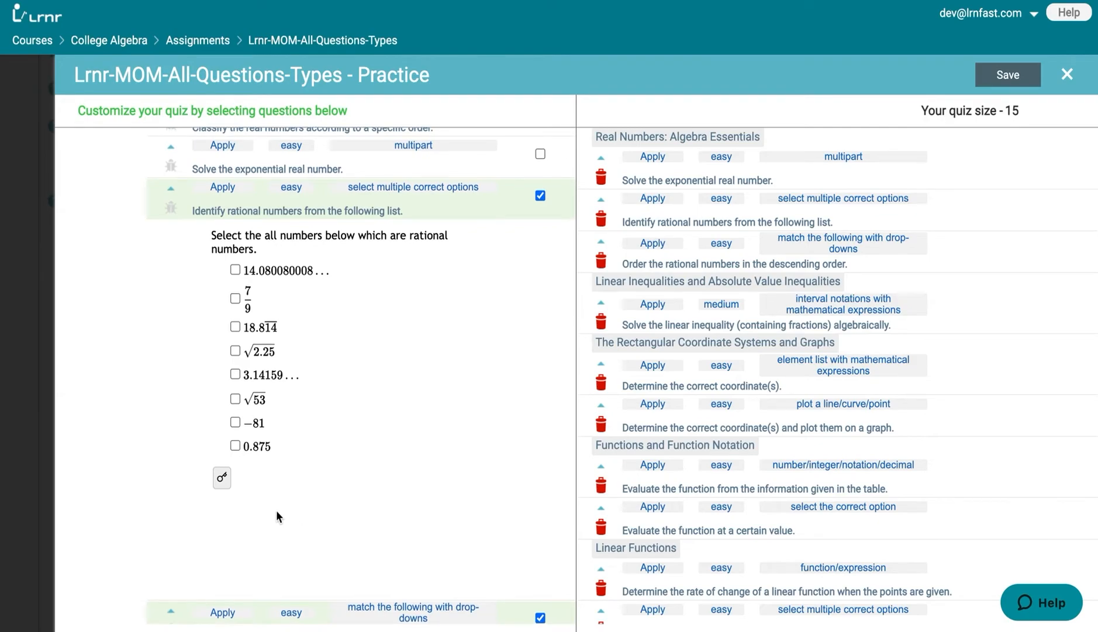
{"action": "left_click", "coordinate": [223, 481]}
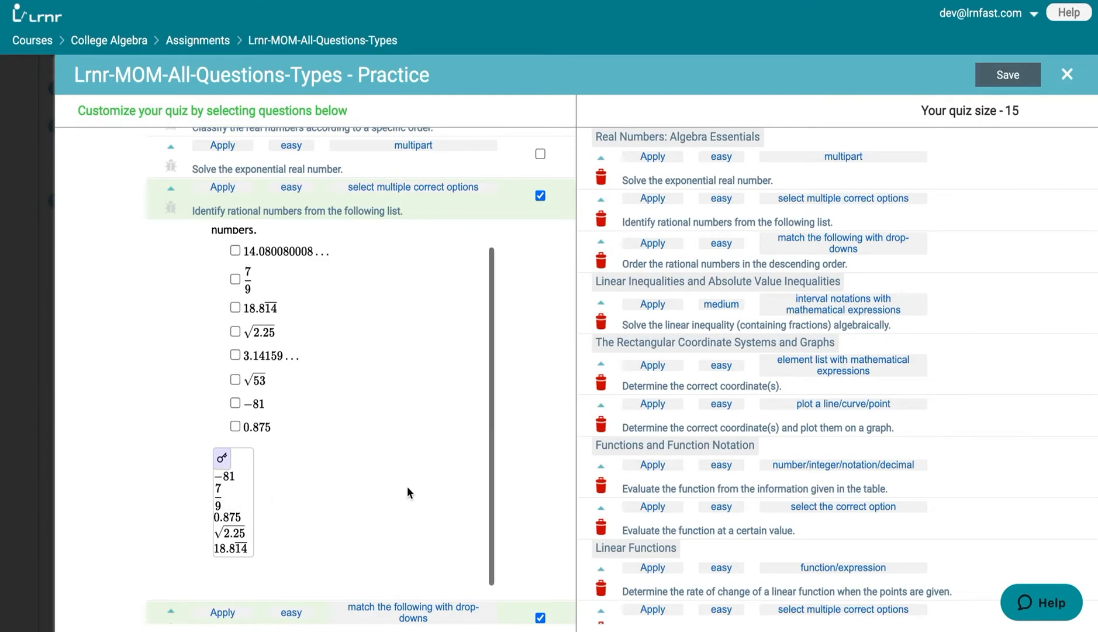
{"action": "scroll", "coordinate": [407, 486], "scroll_direction": "down", "scroll_amount": 1}
{"action": "scroll", "coordinate": [407, 486], "scroll_direction": "down", "scroll_amount": 5}
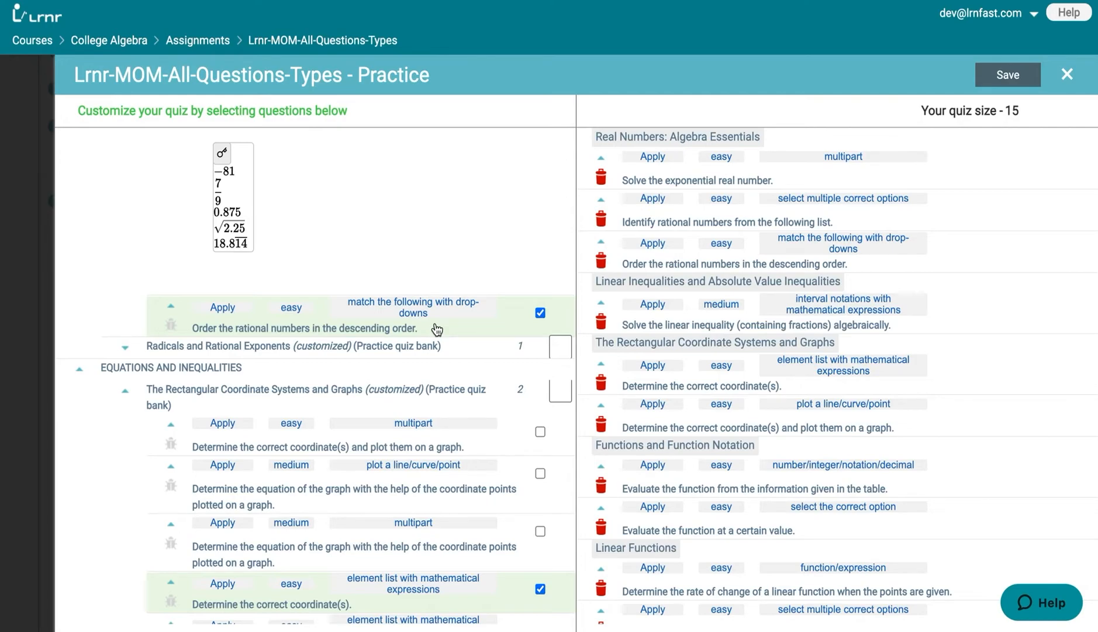
Preview the drop-down matching question on ordering the rational numbers in descending order.
{"action": "left_click", "coordinate": [444, 308]}
{"action": "scroll", "coordinate": [437, 456], "scroll_direction": "down", "scroll_amount": 5}
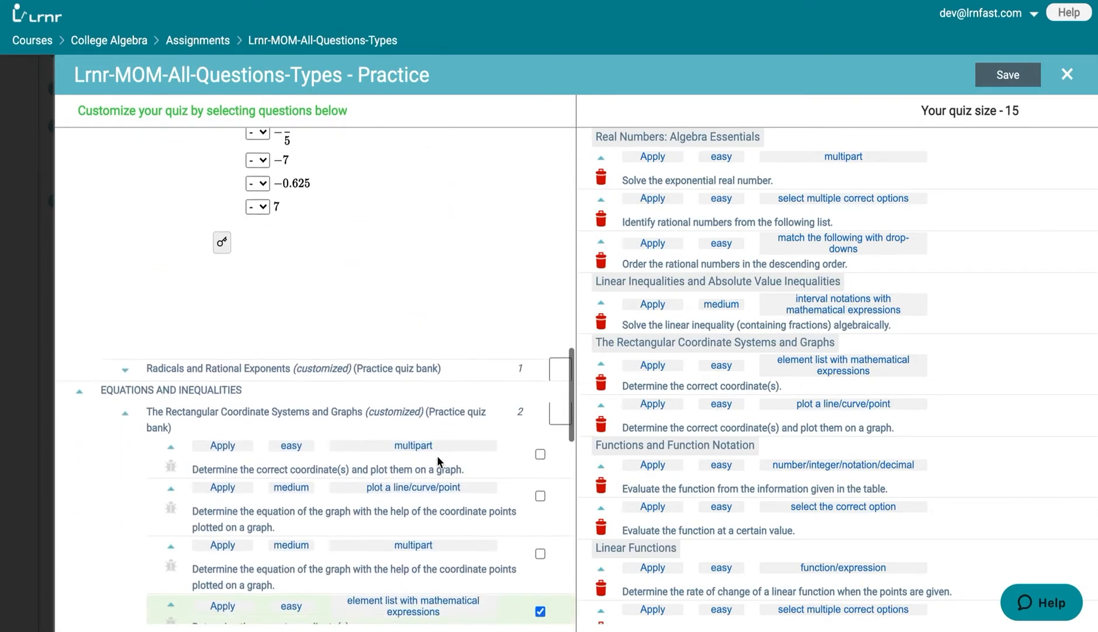
{"action": "scroll", "coordinate": [437, 456], "scroll_direction": "down", "scroll_amount": 3}
Preview the two selected questions under The Rectangular Coordinate Systems and Graphs, covering listing coordinates and plotting on a graph.
{"action": "left_click", "coordinate": [437, 455]}
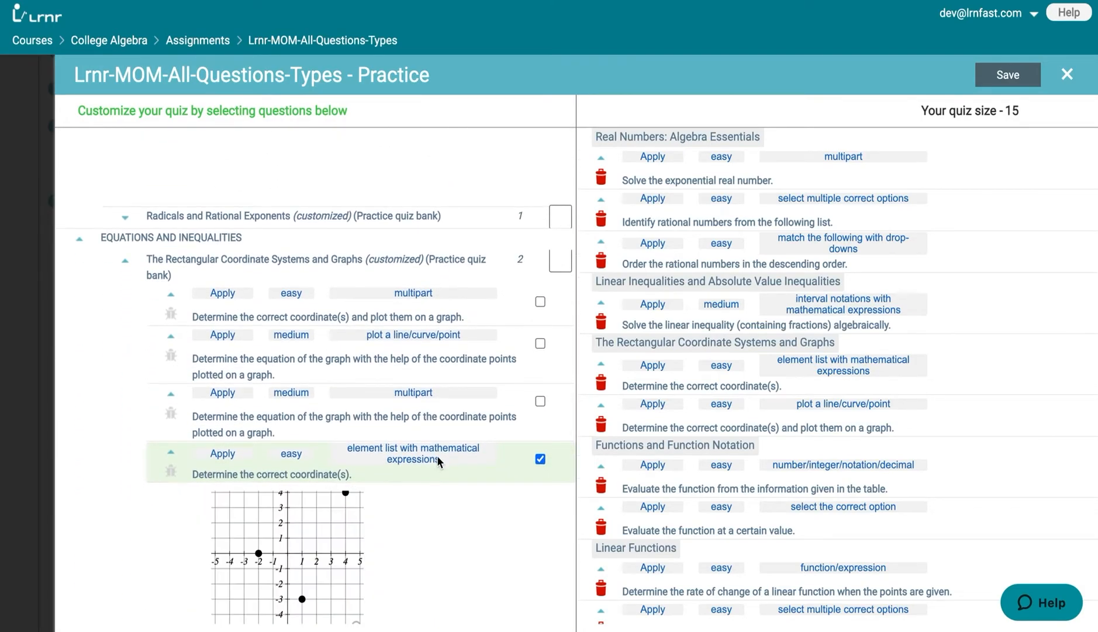
{"action": "scroll", "coordinate": [437, 455], "scroll_direction": "down", "scroll_amount": 5}
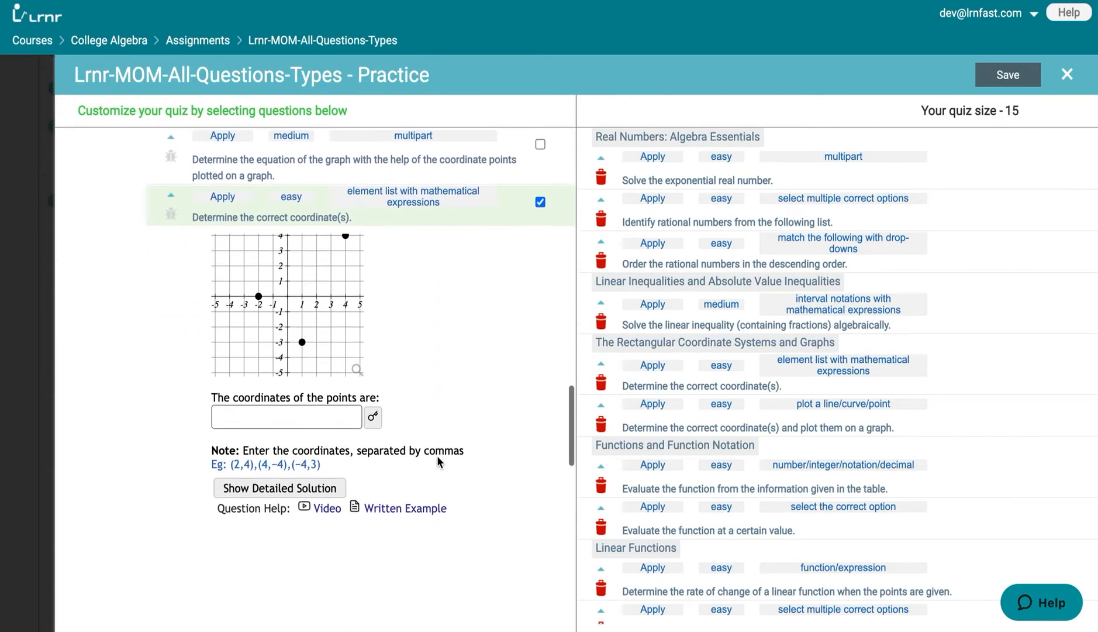
{"action": "scroll", "coordinate": [437, 455], "scroll_direction": "down", "scroll_amount": 5}
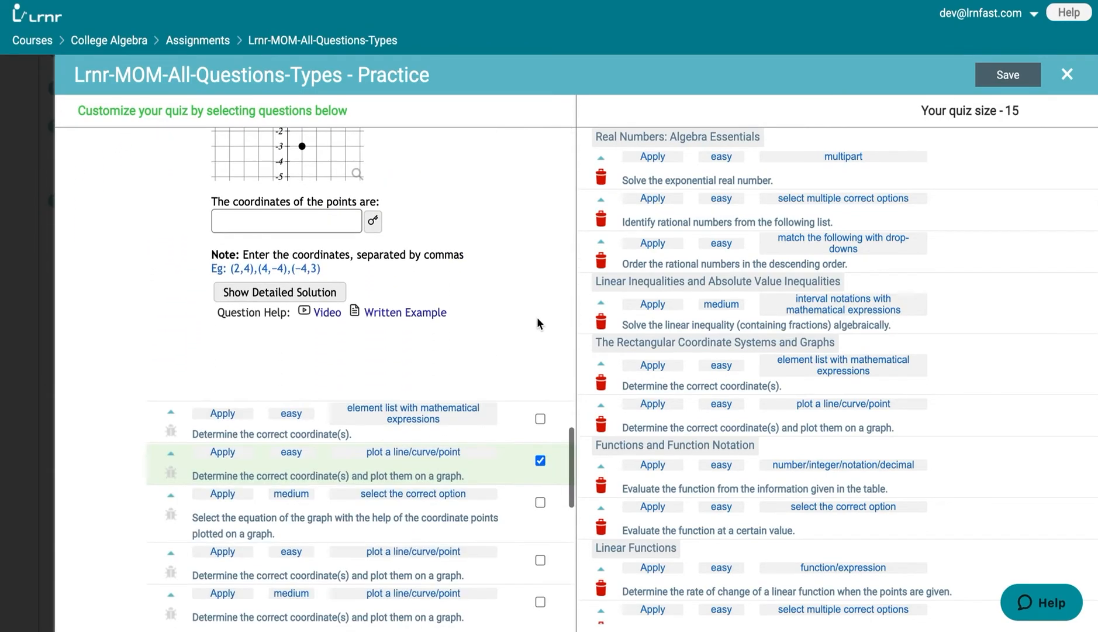
{"action": "left_click", "coordinate": [480, 395]}
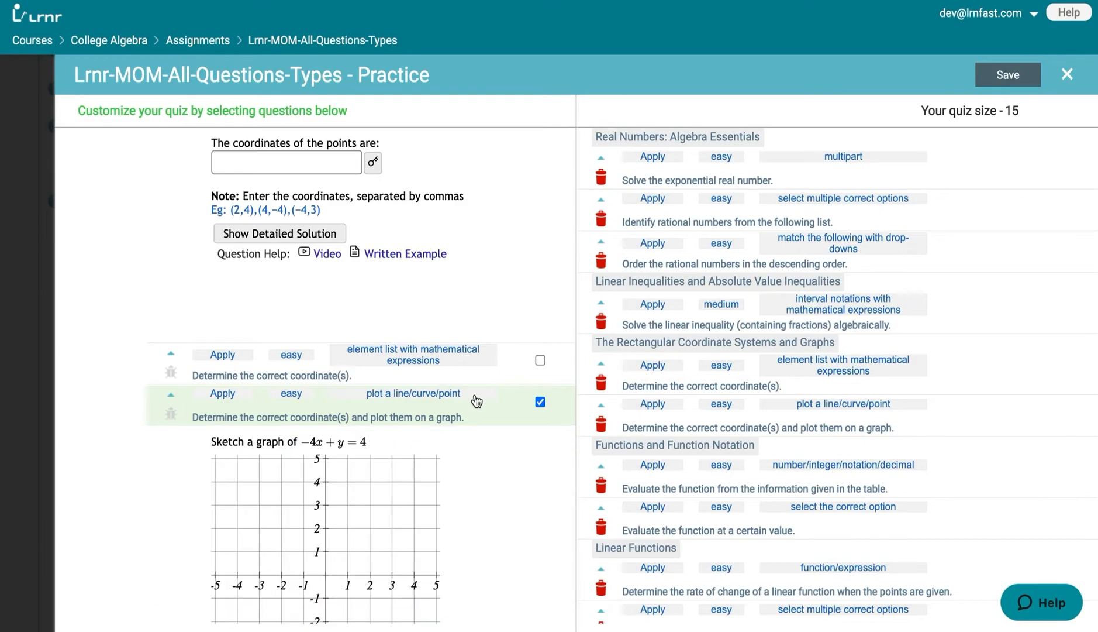
Look through the selected question on sketching a linear graph and close its preview.
{"action": "scroll", "coordinate": [475, 527], "scroll_direction": "down", "scroll_amount": 3}
{"action": "scroll", "coordinate": [474, 525], "scroll_direction": "up", "scroll_amount": 3}
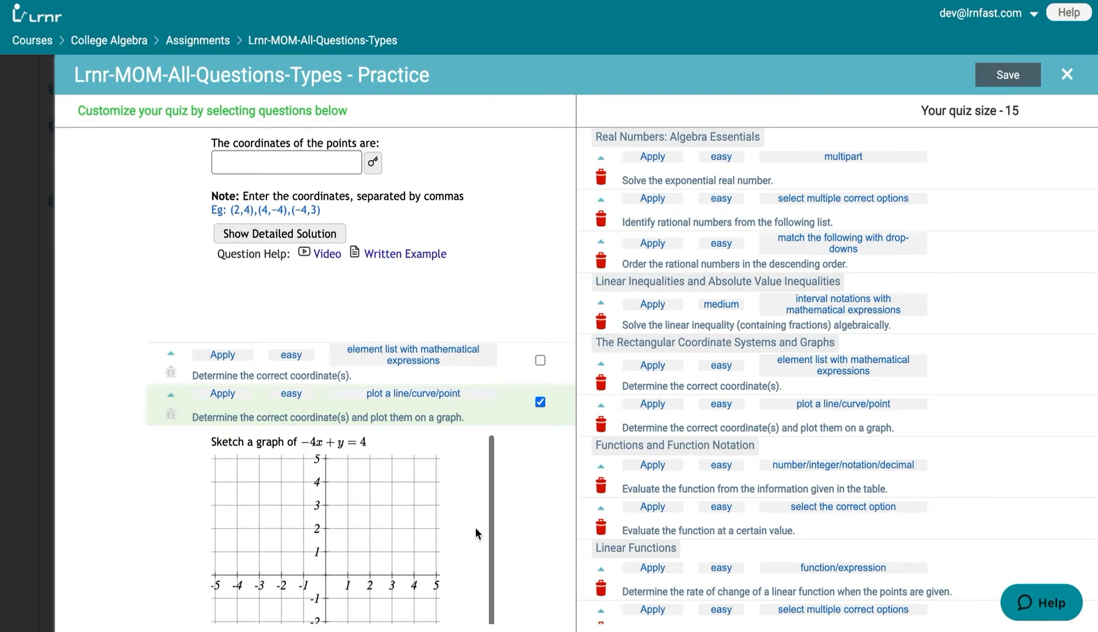
{"action": "scroll", "coordinate": [469, 502], "scroll_direction": "down", "scroll_amount": 1}
{"action": "left_click", "coordinate": [489, 431]}
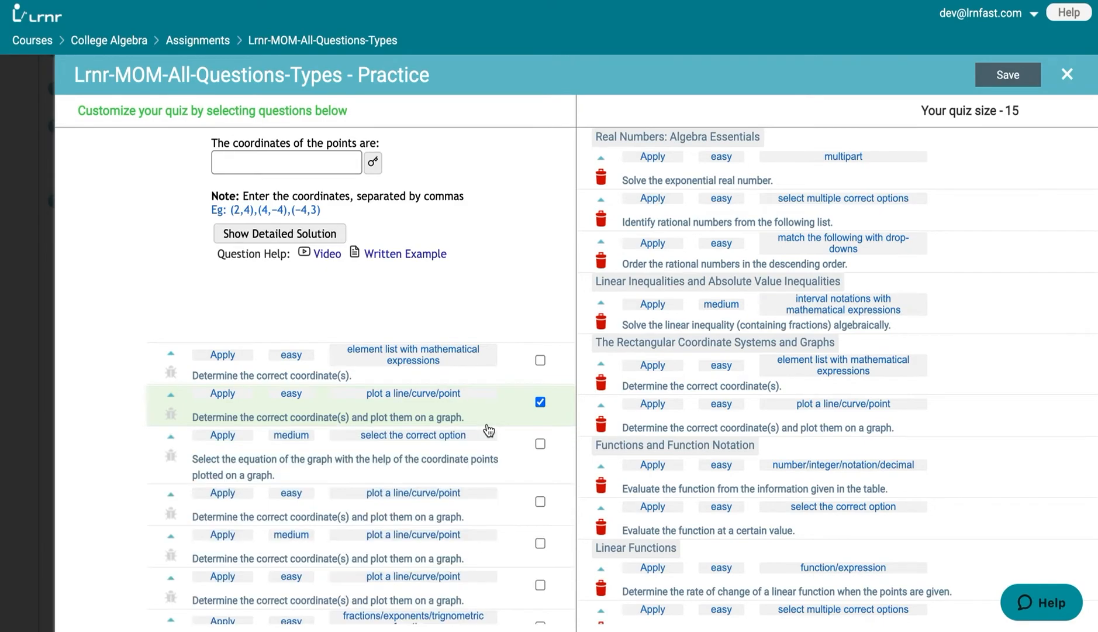
Preview the selected interval notation question on solving a linear inequality containing fractions.
{"action": "scroll", "coordinate": [489, 431], "scroll_direction": "down", "scroll_amount": 2}
{"action": "scroll", "coordinate": [489, 431], "scroll_direction": "down", "scroll_amount": 8}
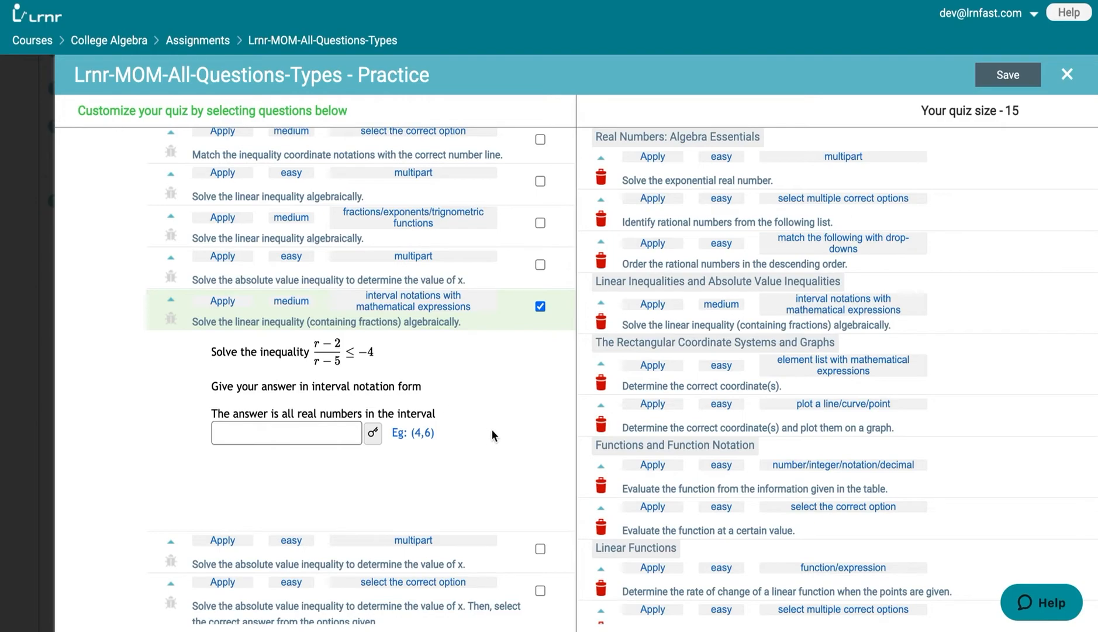
{"action": "scroll", "coordinate": [492, 429], "scroll_direction": "down", "scroll_amount": 1}
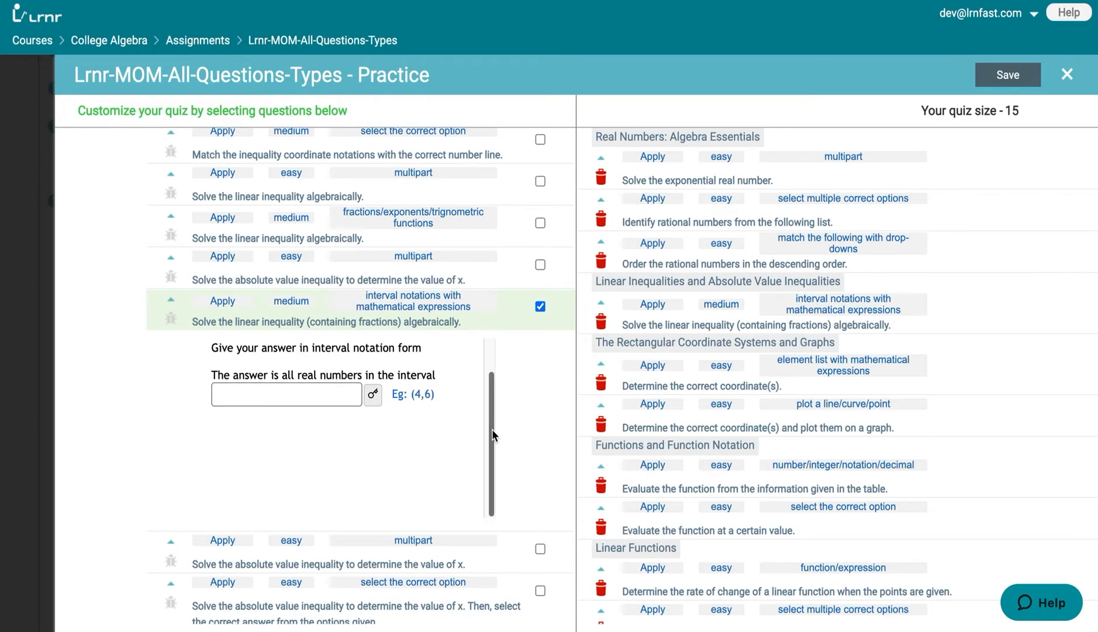
{"action": "scroll", "coordinate": [531, 437], "scroll_direction": "down", "scroll_amount": 5}
Preview the two selected questions under Functions and Function Notation, covering evaluation from a table and at a certain value.
{"action": "scroll", "coordinate": [531, 444], "scroll_direction": "down", "scroll_amount": 5}
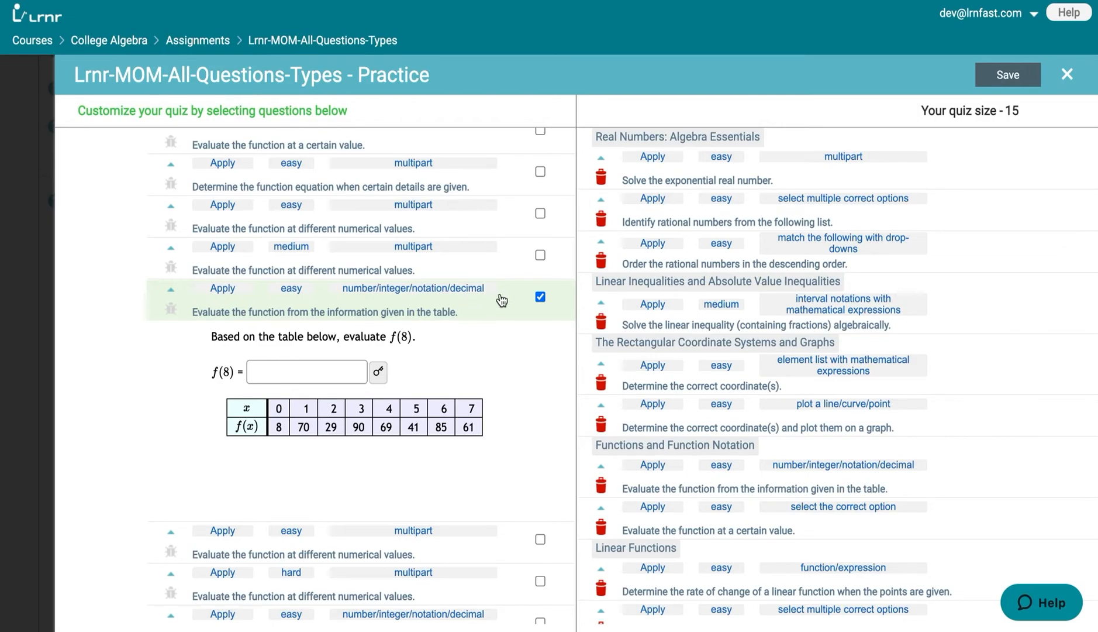
{"action": "scroll", "coordinate": [492, 391], "scroll_direction": "down", "scroll_amount": 6}
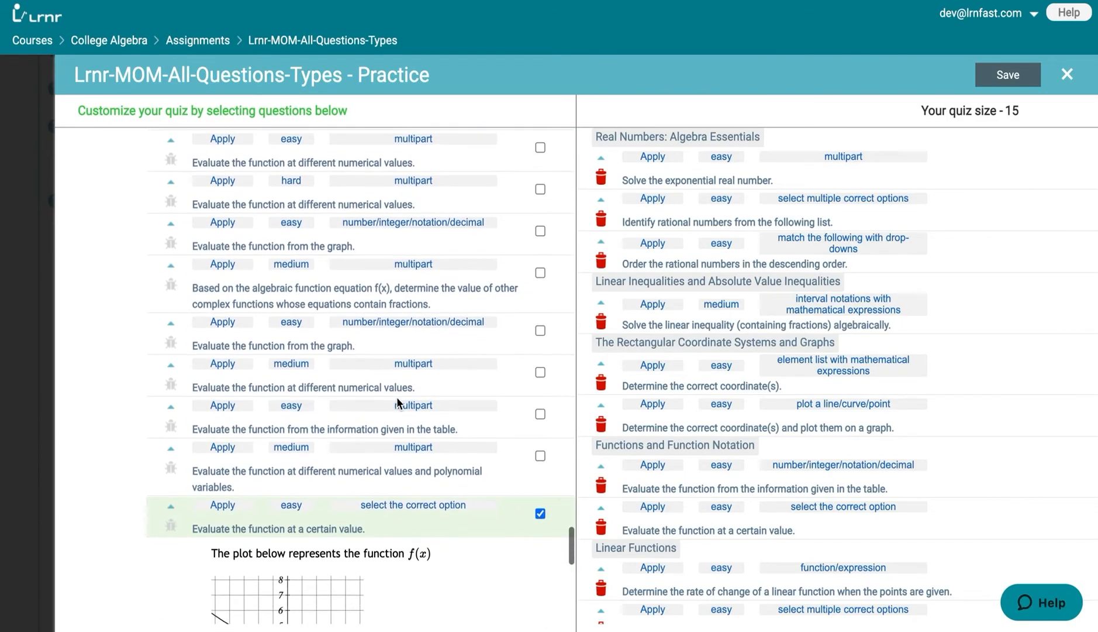
{"action": "scroll", "coordinate": [396, 397], "scroll_direction": "down", "scroll_amount": 3}
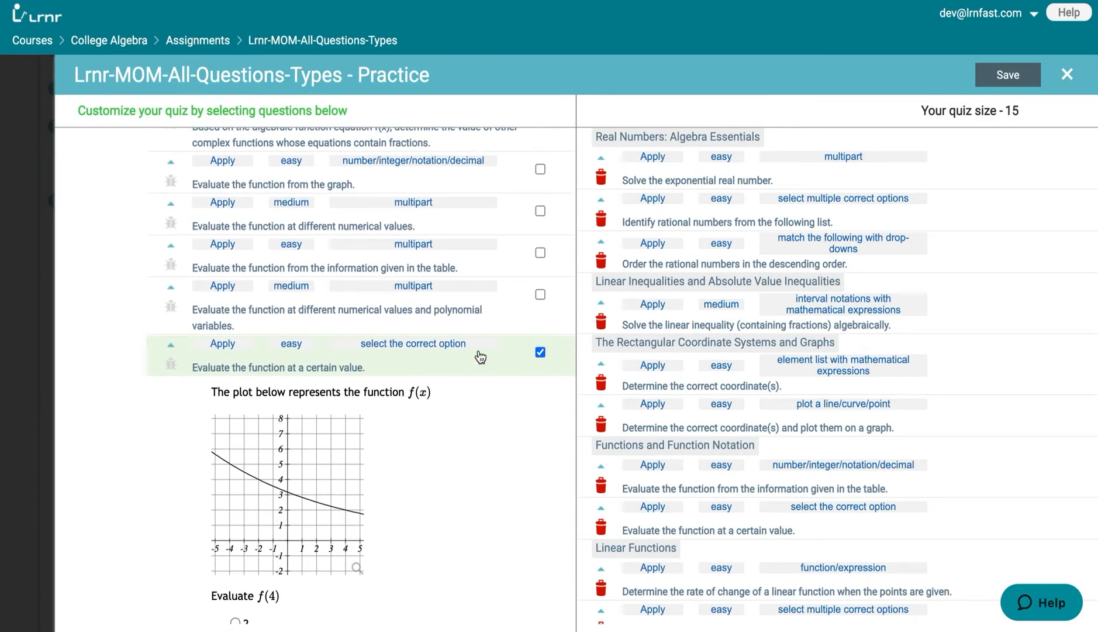
{"action": "scroll", "coordinate": [402, 514], "scroll_direction": "down", "scroll_amount": 2}
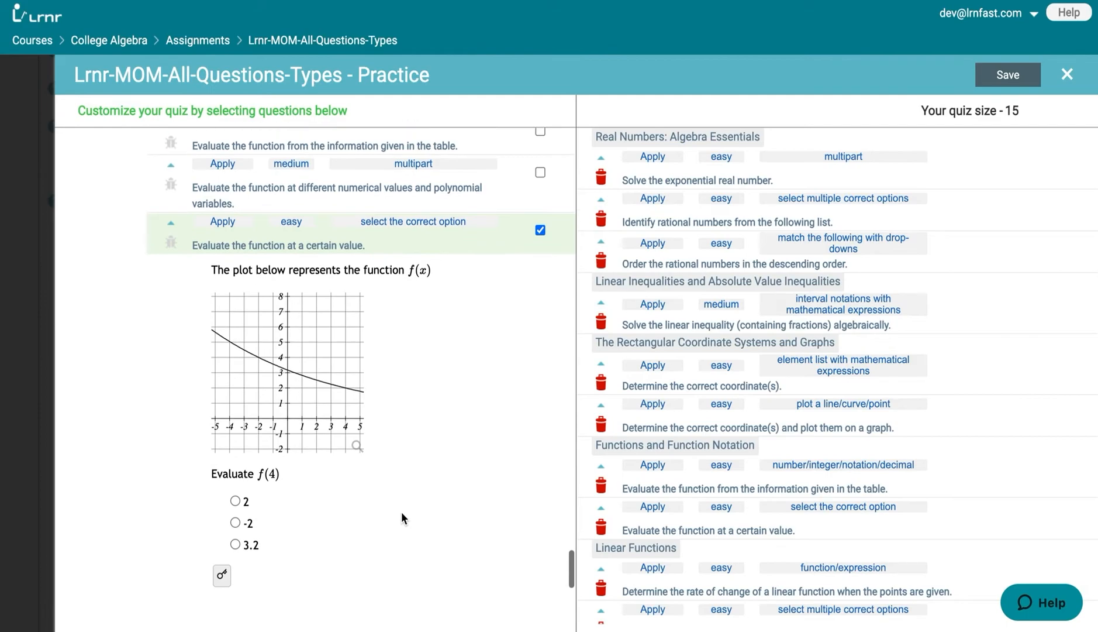
Preview the selected function/expression question under Linear Functions on determining the rate of change from given points.
{"action": "scroll", "coordinate": [402, 515], "scroll_direction": "down", "scroll_amount": 6}
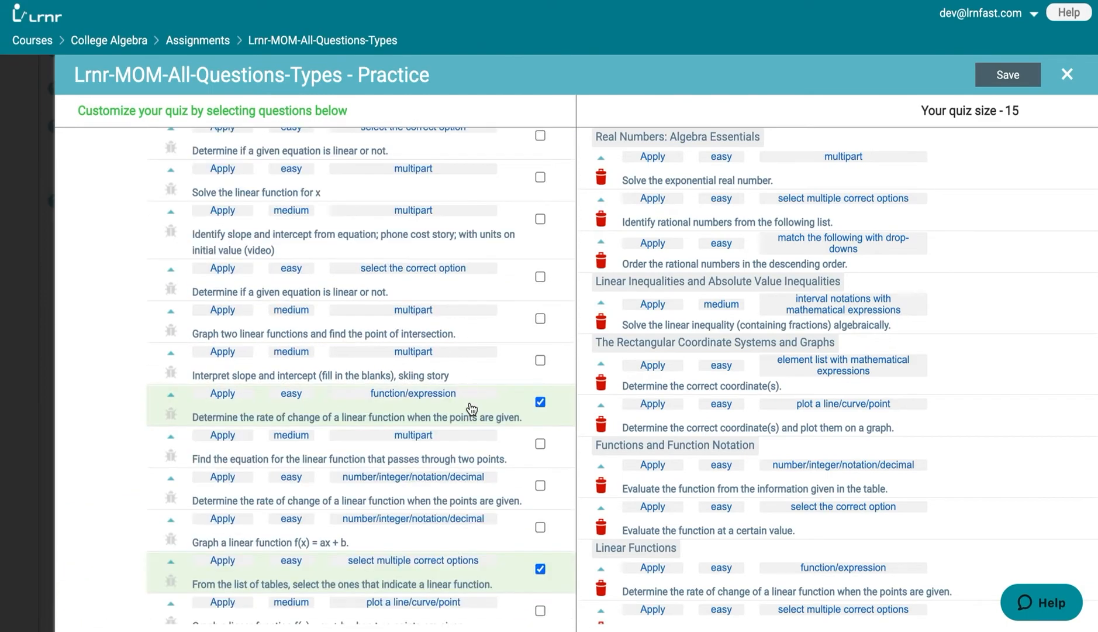
{"action": "left_click", "coordinate": [471, 407]}
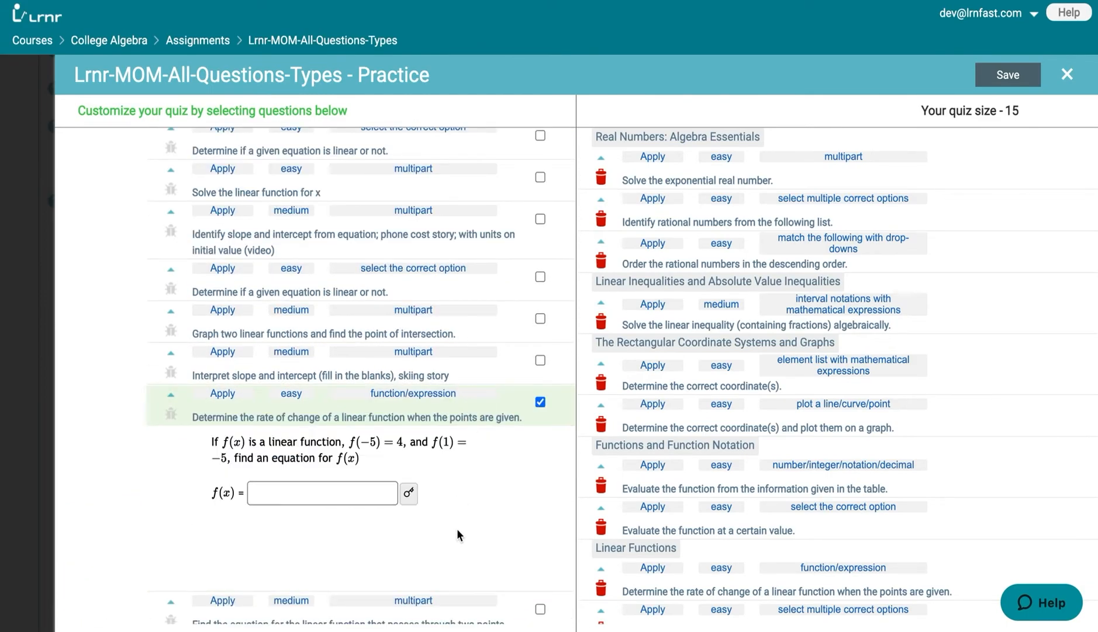
{"action": "scroll", "coordinate": [458, 531], "scroll_direction": "down", "scroll_amount": 3}
{"action": "scroll", "coordinate": [458, 535], "scroll_direction": "down", "scroll_amount": 3}
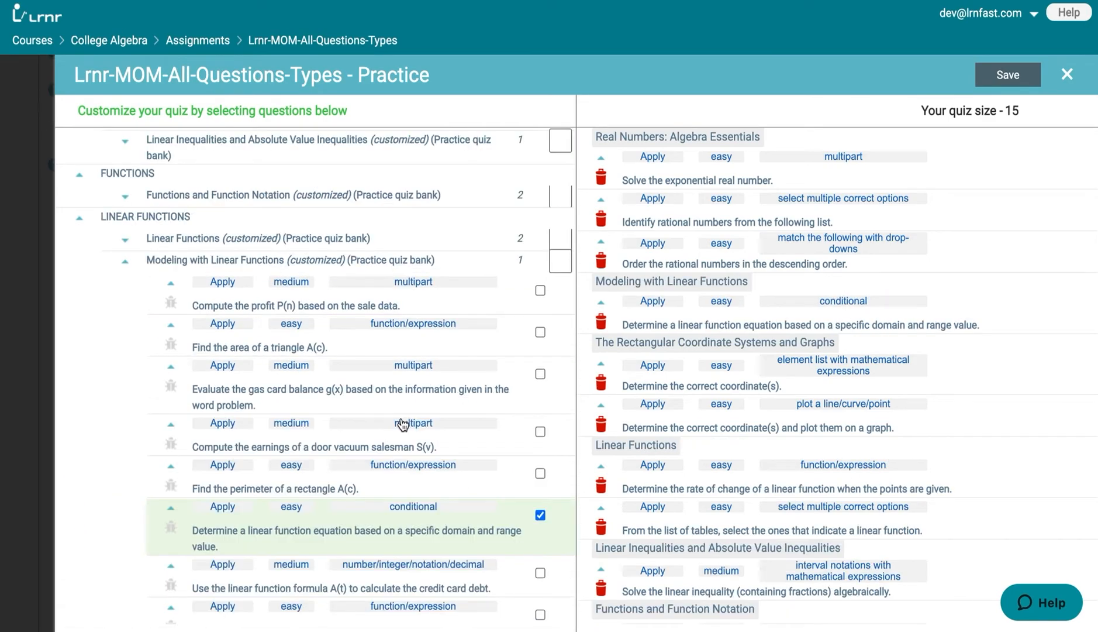
Preview the two selected questions under Graphs of Polynomial Functions on evaluating the zeros of f(x).
{"action": "scroll", "coordinate": [436, 522], "scroll_direction": "down", "scroll_amount": 10}
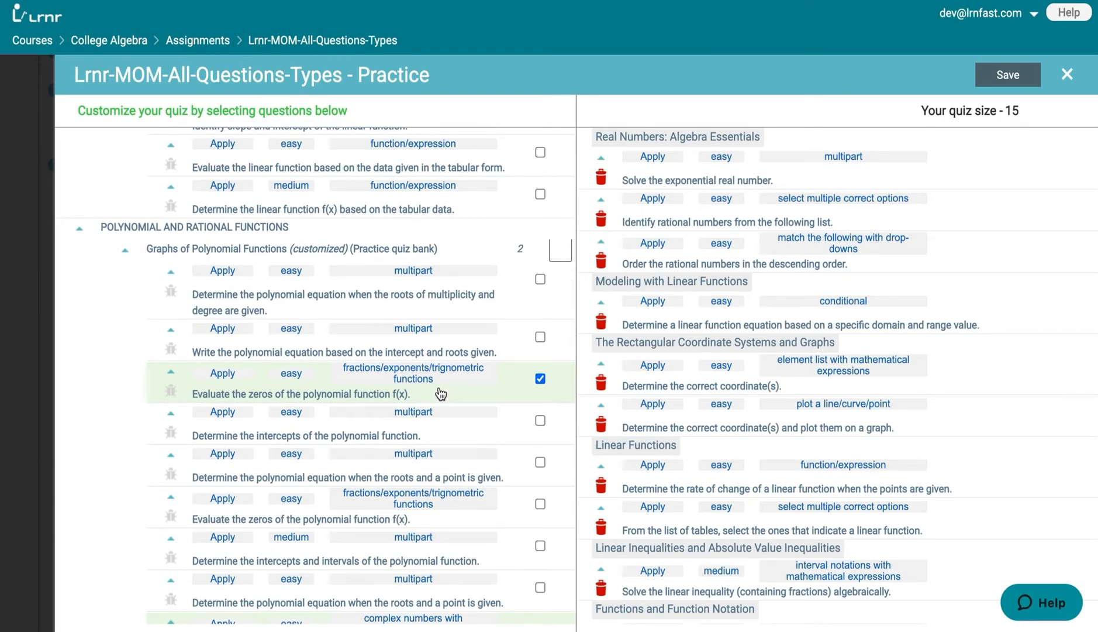
{"action": "right_click", "coordinate": [439, 387]}
{"action": "left_click", "coordinate": [399, 381]}
{"action": "scroll", "coordinate": [399, 381], "scroll_direction": "down", "scroll_amount": 7}
{"action": "left_click", "coordinate": [496, 374]}
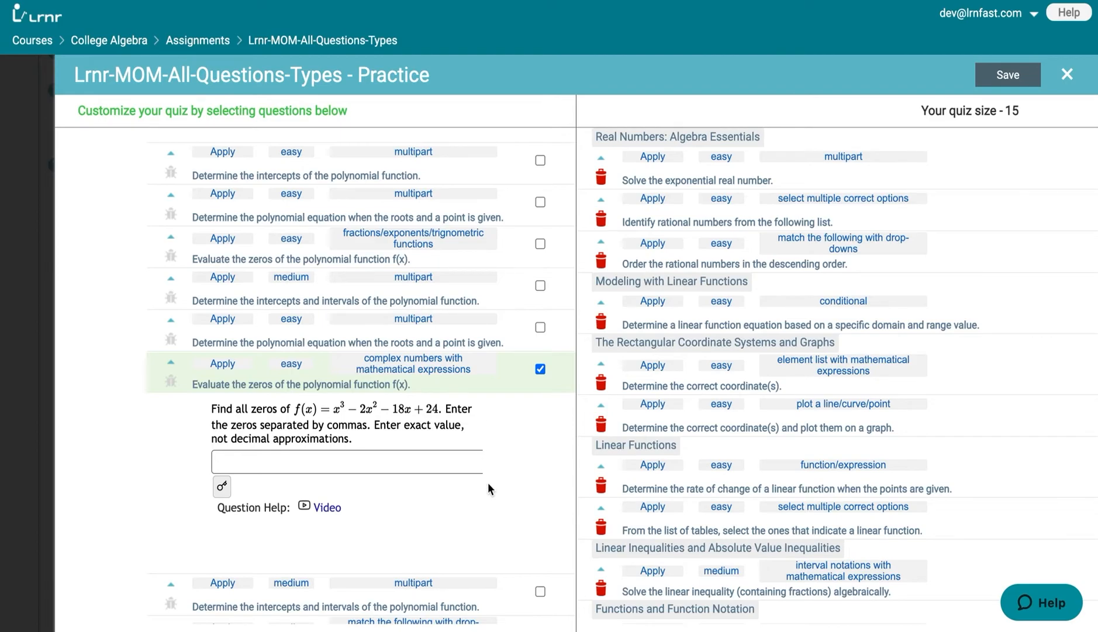
Preview the selected complex numbers question on finding zeros of a polynomial function and save the practice quiz customization.
{"action": "scroll", "coordinate": [489, 483], "scroll_direction": "down", "scroll_amount": 2}
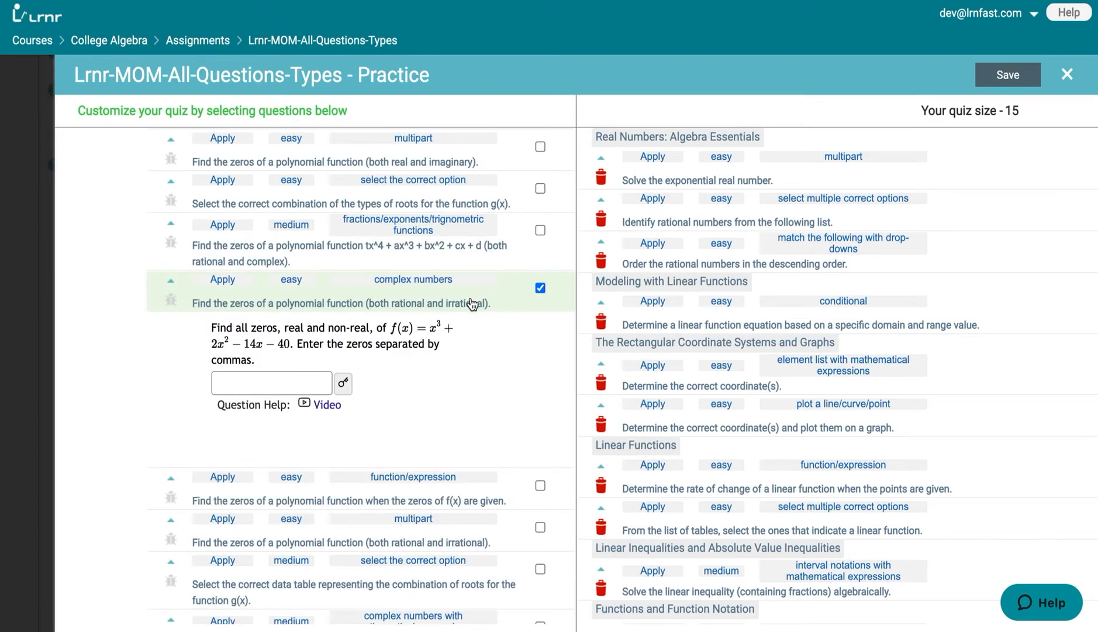
{"action": "scroll", "coordinate": [413, 387], "scroll_direction": "down", "scroll_amount": 1}
{"action": "scroll", "coordinate": [413, 387], "scroll_direction": "up", "scroll_amount": 1}
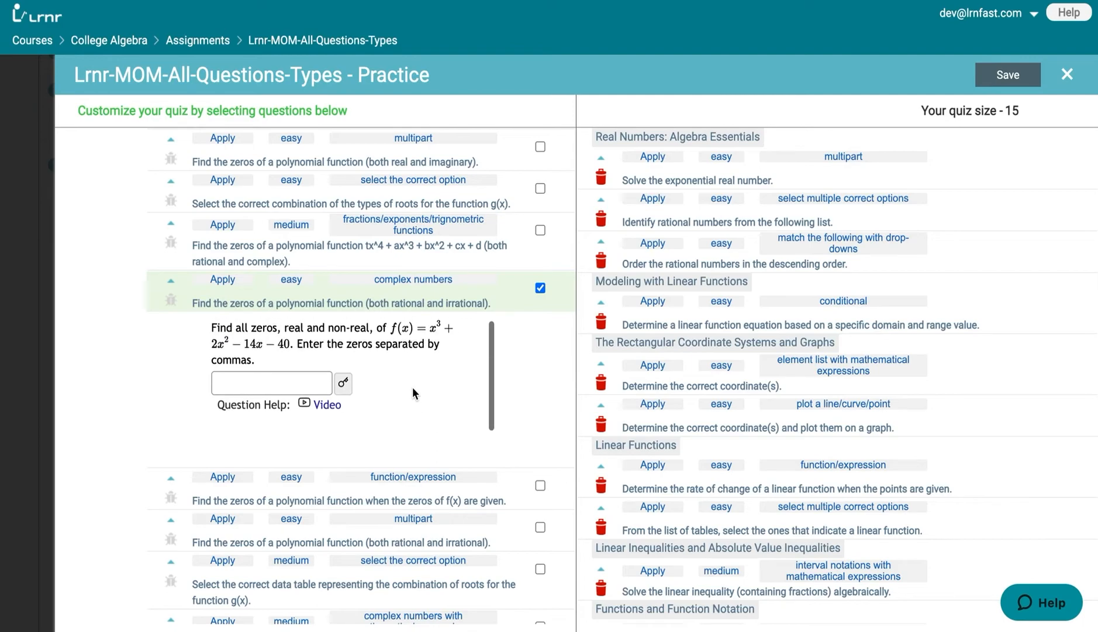
{"action": "scroll", "coordinate": [479, 374], "scroll_direction": "up", "scroll_amount": 1}
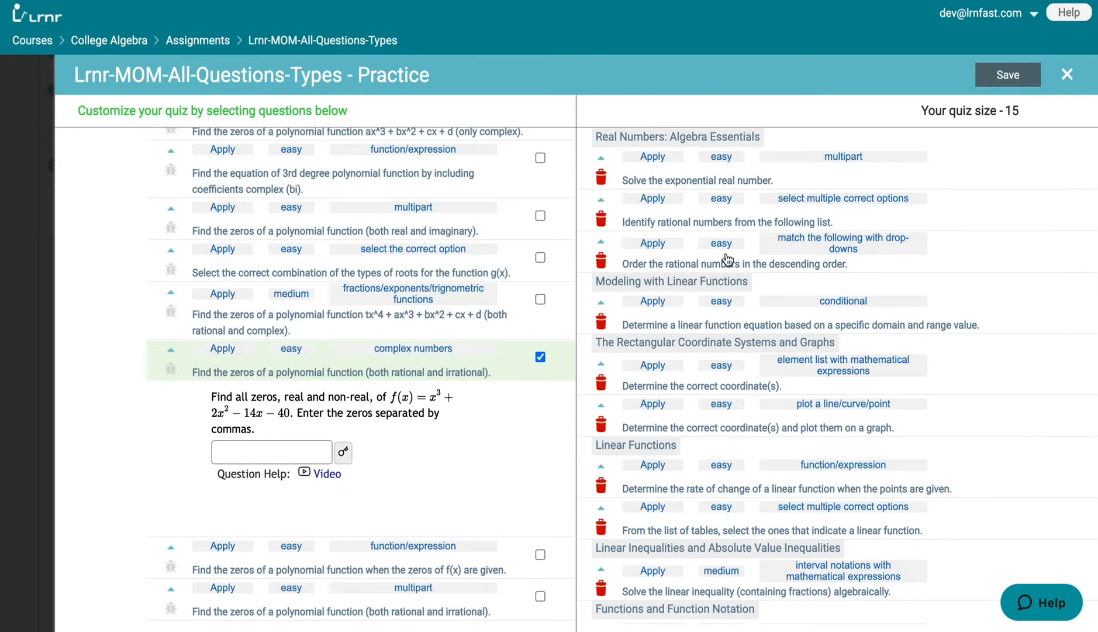
{"action": "left_click", "coordinate": [1019, 77]}
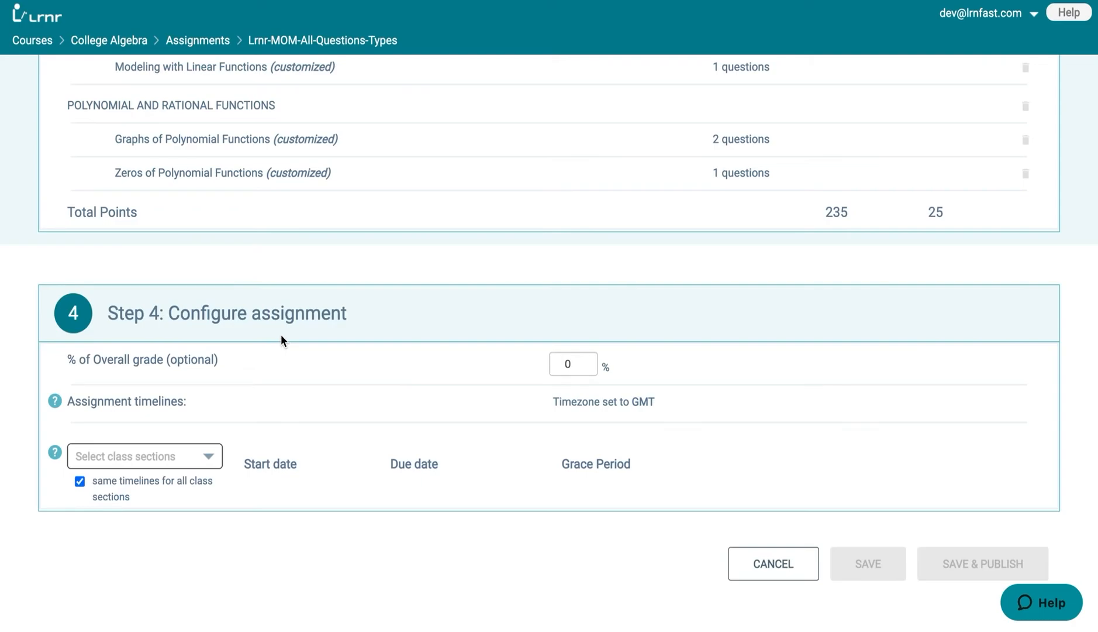
Assign the assignment to the Demo-ClgAlg class section with its start date set to now.
{"action": "left_click", "coordinate": [142, 457]}
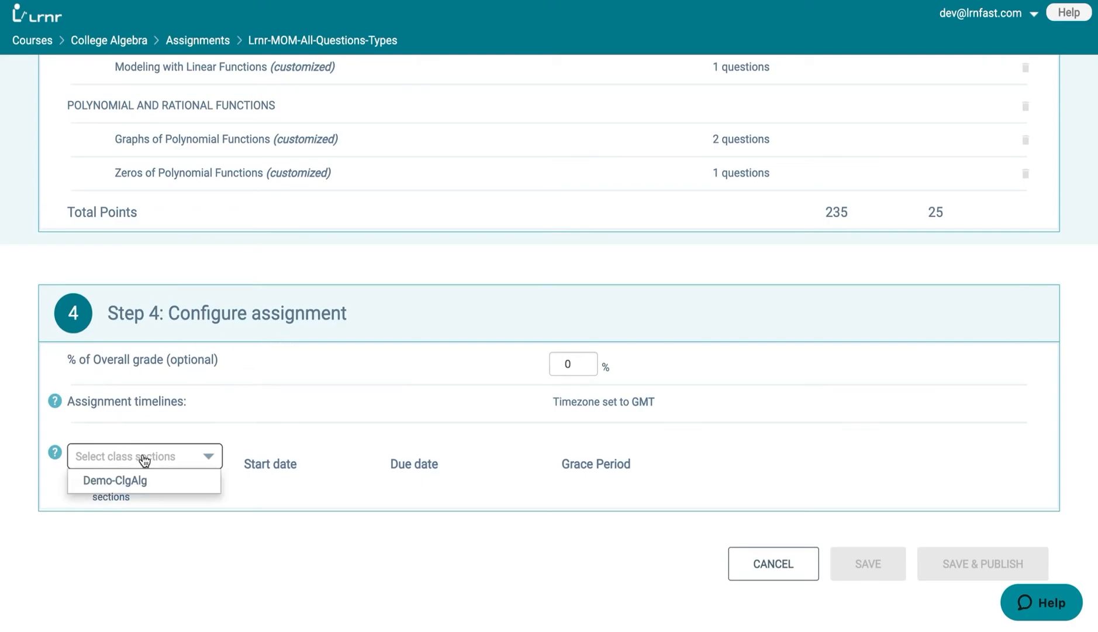
{"action": "left_click", "coordinate": [140, 481]}
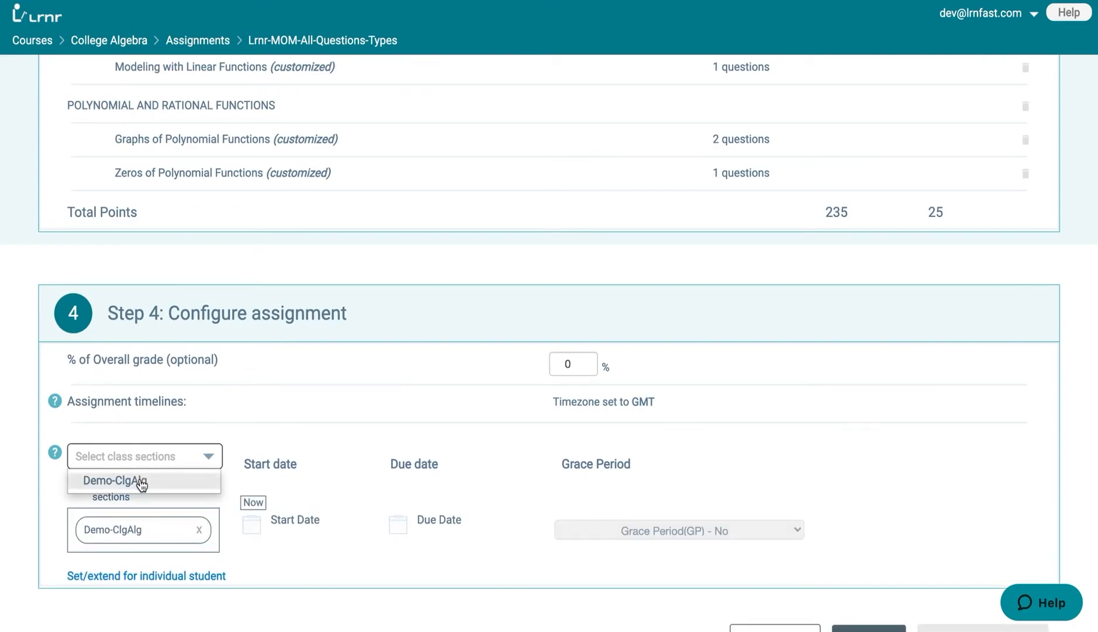
{"action": "left_click", "coordinate": [254, 503]}
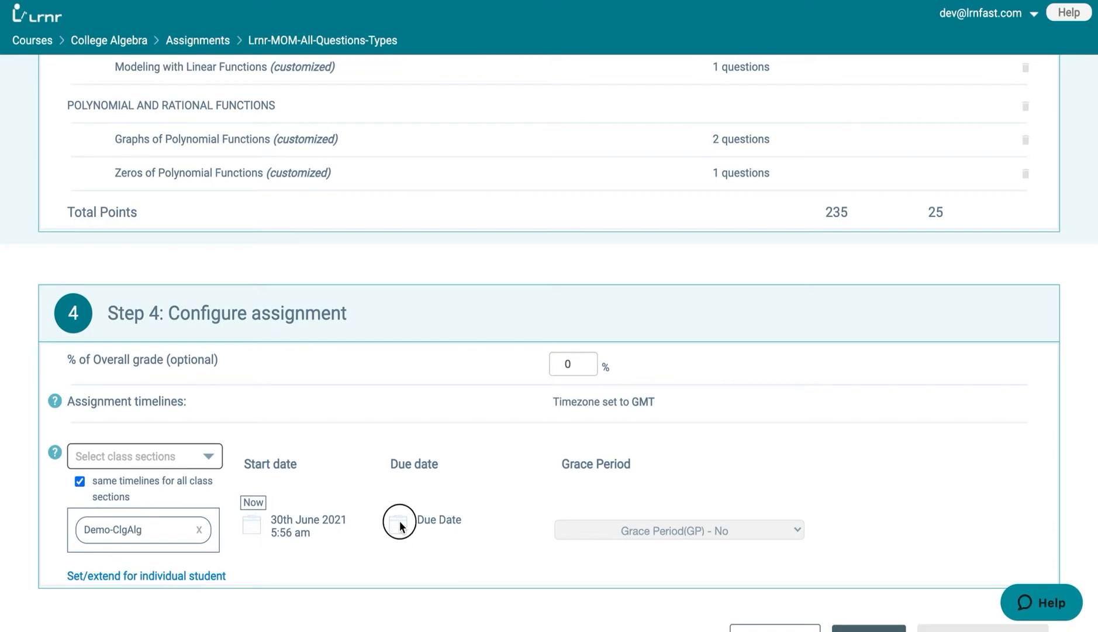
Set the due date to 30th June 2021 at 11:59 pm and save the assignment.
{"action": "left_click", "coordinate": [413, 526]}
{"action": "left_click", "coordinate": [501, 464]}
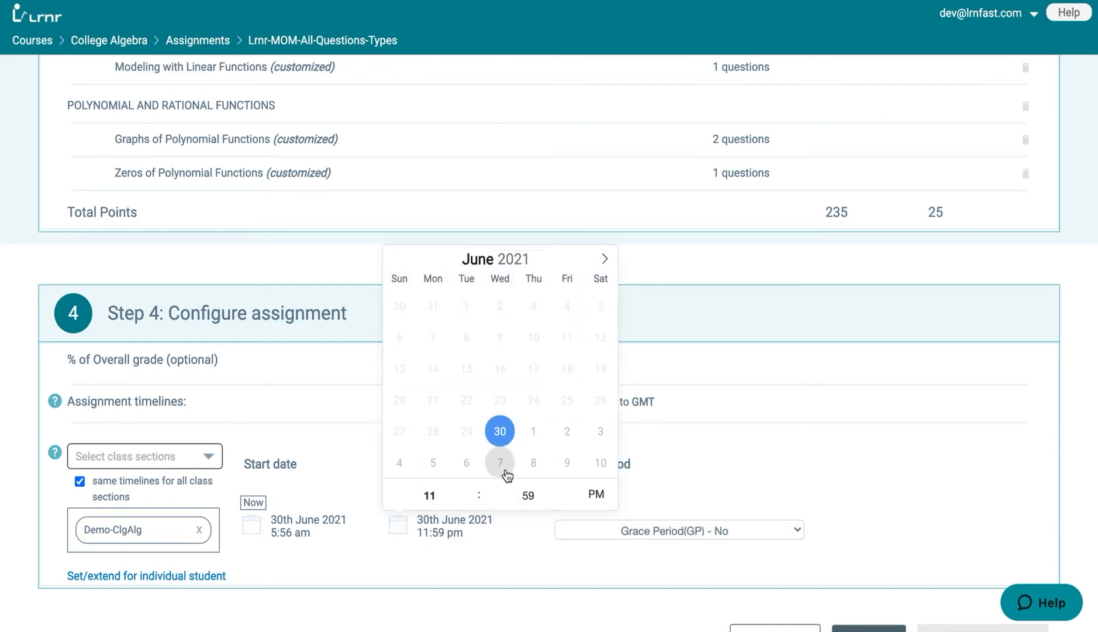
{"action": "left_click", "coordinate": [768, 490]}
{"action": "scroll", "coordinate": [768, 491], "scroll_direction": "down", "scroll_amount": 2}
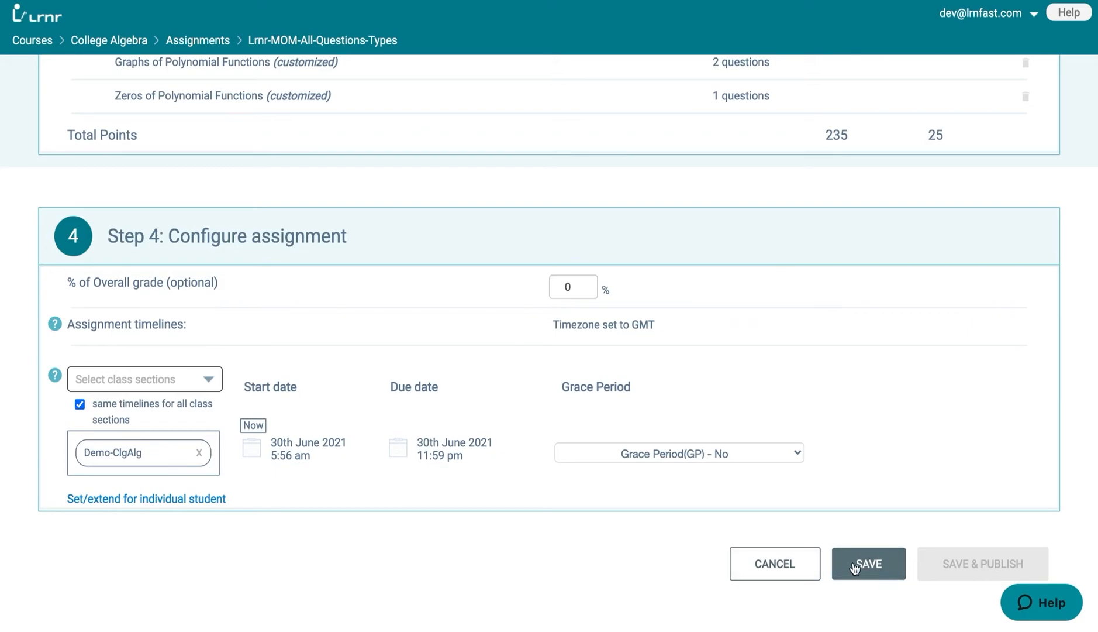
{"action": "left_click", "coordinate": [868, 565]}
Set up the Formative Assignment template for the Demo-ClgAlg class section, starting now and due 30 June 2021.
{"action": "mouse_move", "coordinate": [495, 213]}
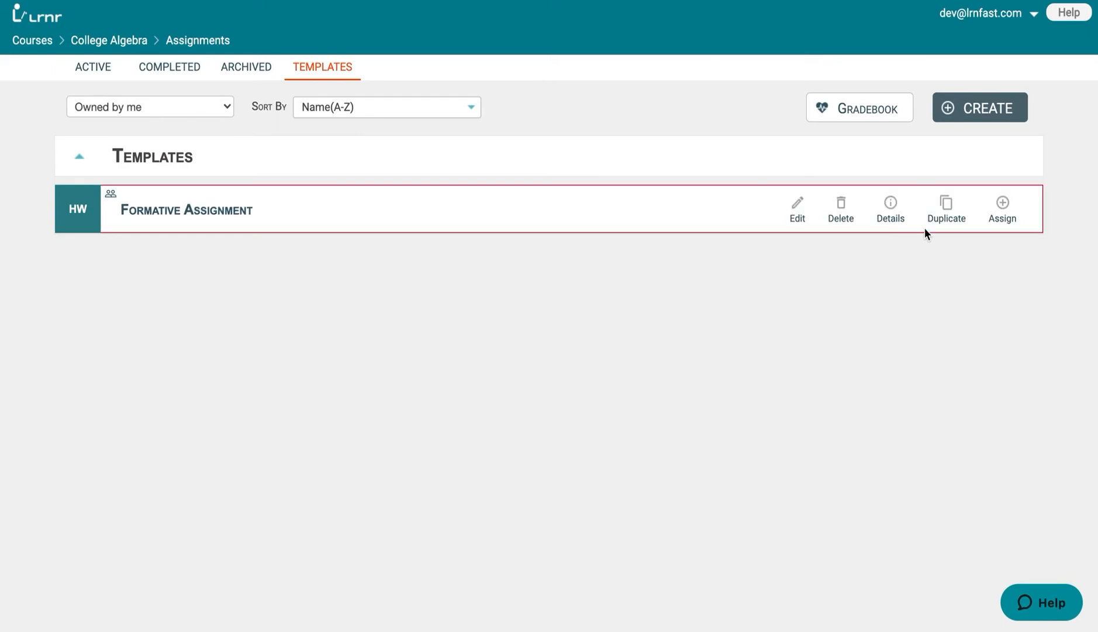
{"action": "left_click", "coordinate": [1000, 206]}
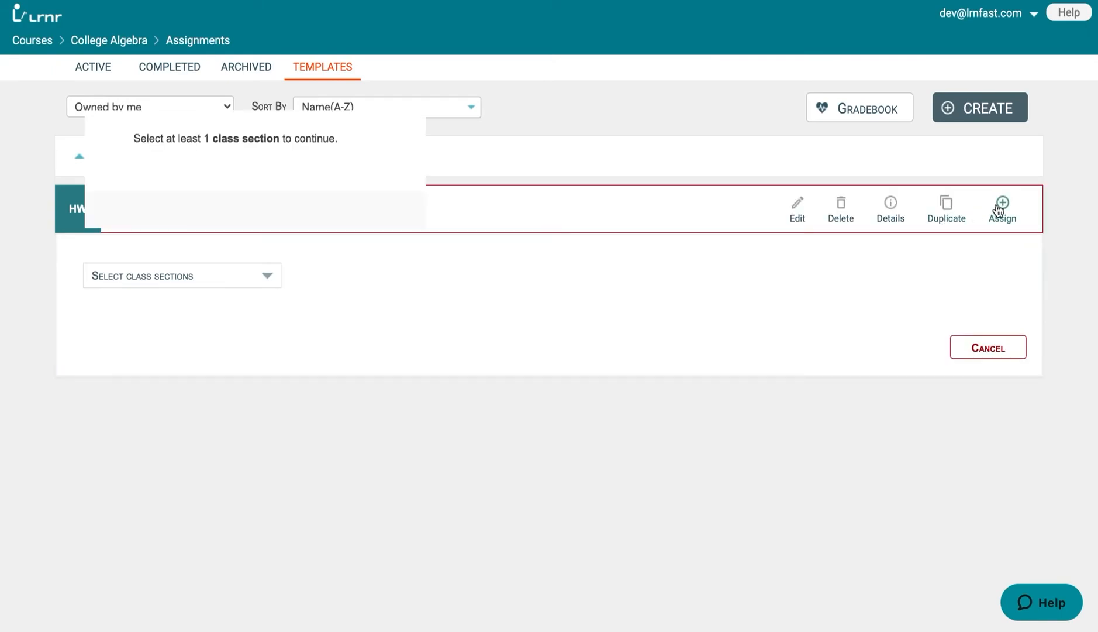
{"action": "left_click", "coordinate": [250, 275]}
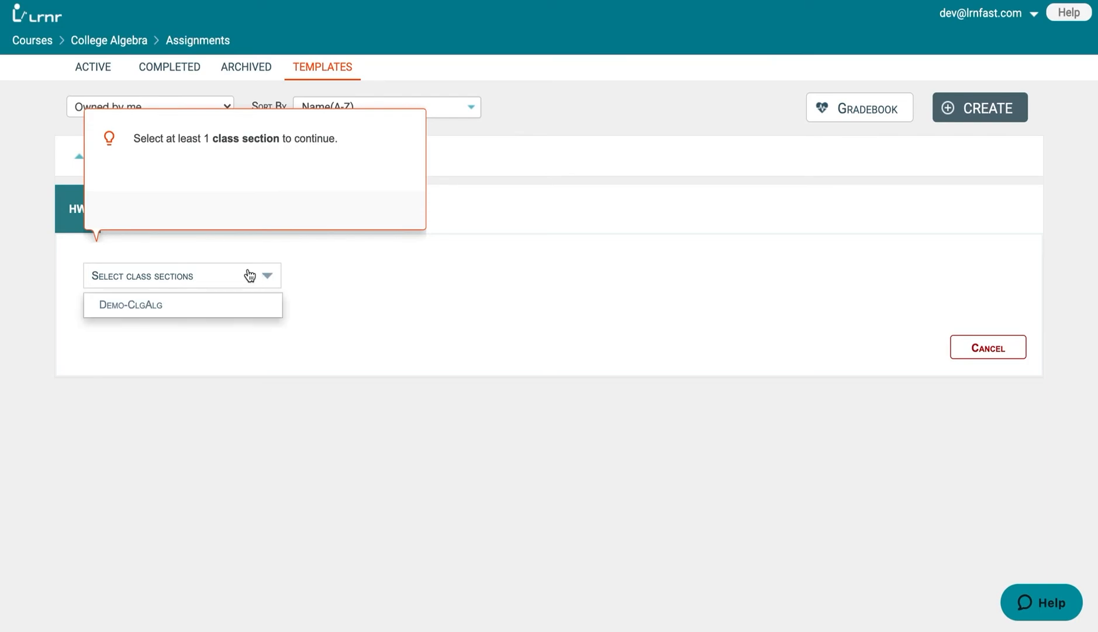
{"action": "left_click", "coordinate": [237, 310]}
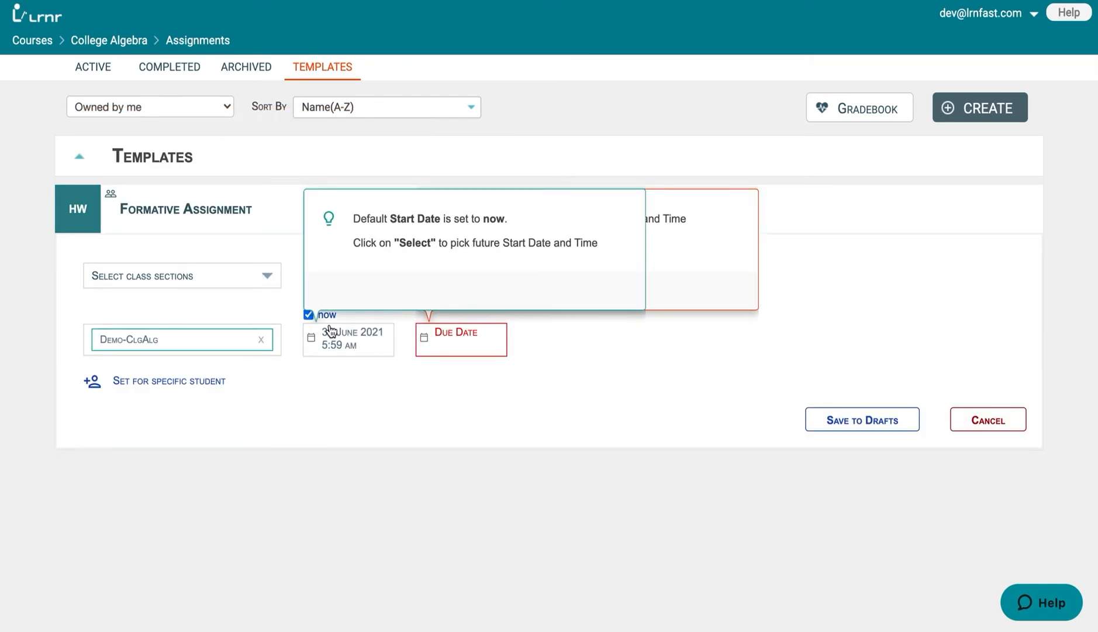
{"action": "left_click", "coordinate": [438, 343]}
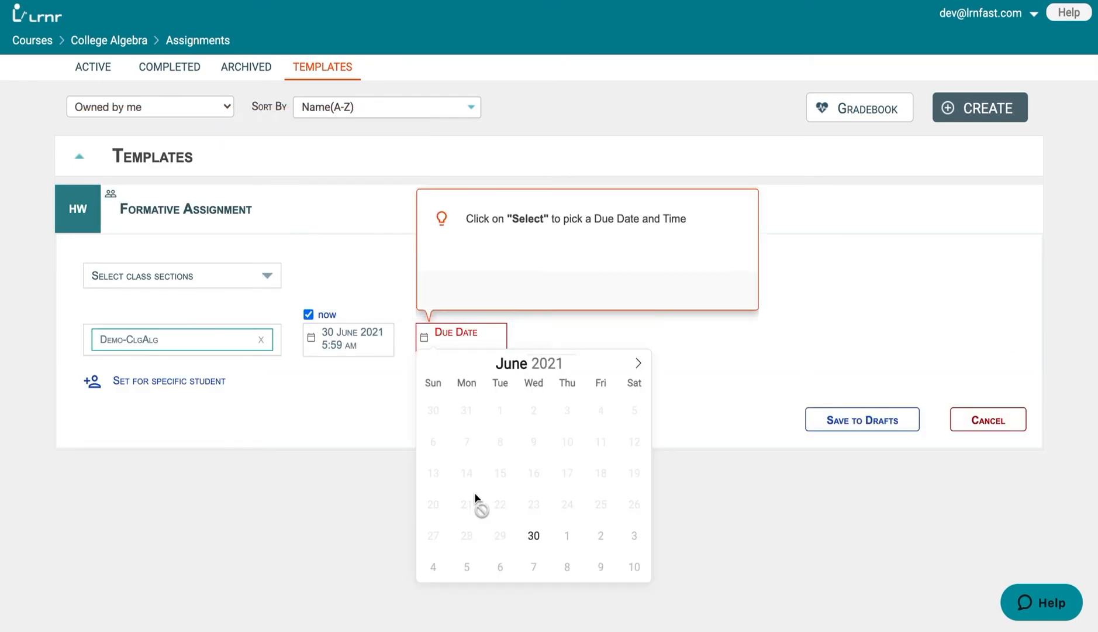
{"action": "left_click", "coordinate": [533, 536]}
{"action": "left_click", "coordinate": [851, 352]}
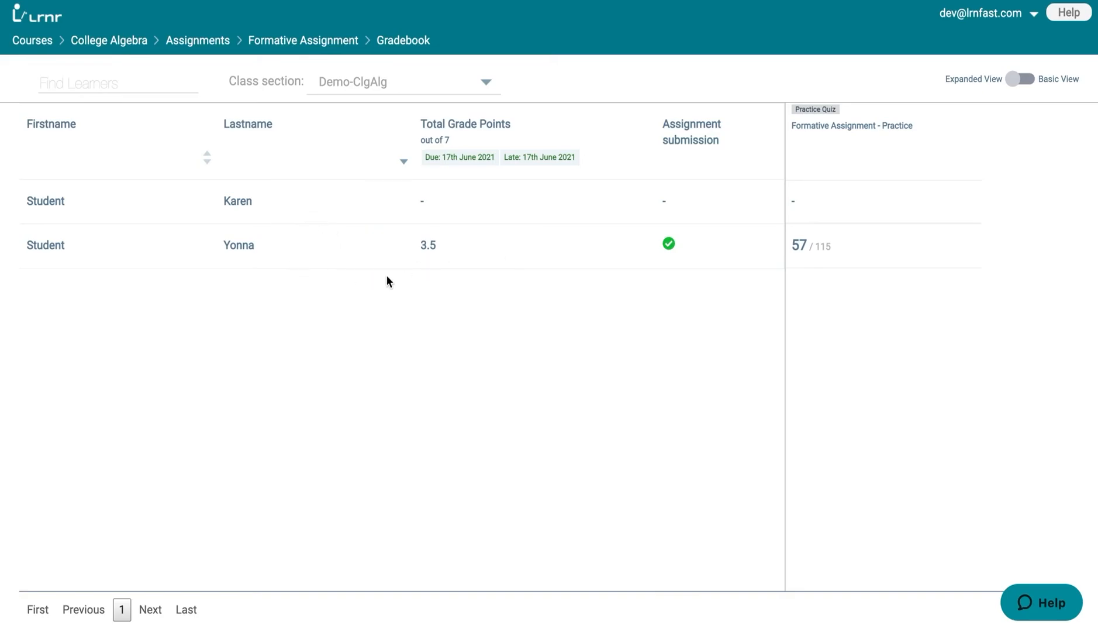
Review the submitted student's Formative Assignment practice quiz from the gradebook and show the responses.
{"action": "mouse_move", "coordinate": [355, 255]}
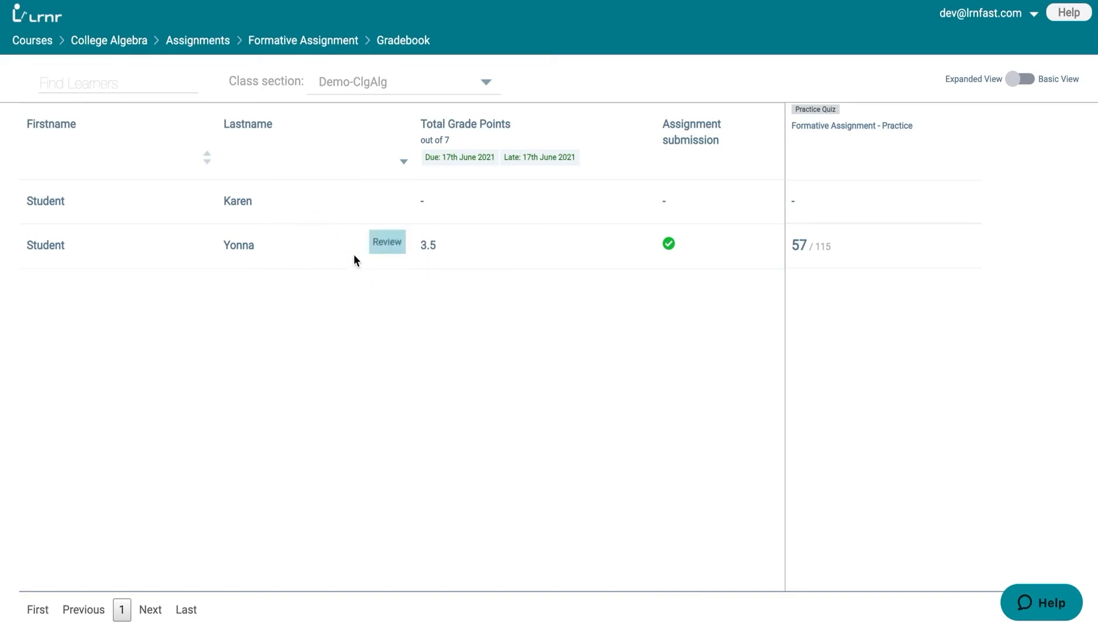
{"action": "left_click", "coordinate": [388, 242]}
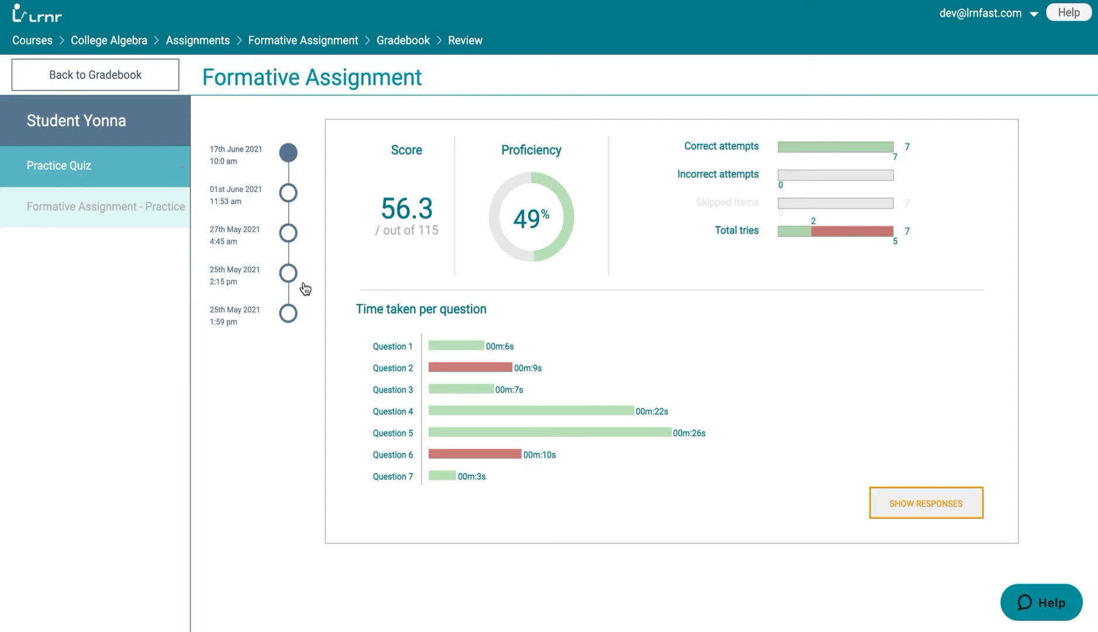
{"action": "left_click", "coordinate": [924, 504]}
{"action": "scroll", "coordinate": [924, 420], "scroll_direction": "down", "scroll_amount": 2}
Bring up the list of College Algebra course areas.
{"action": "left_click", "coordinate": [109, 40]}
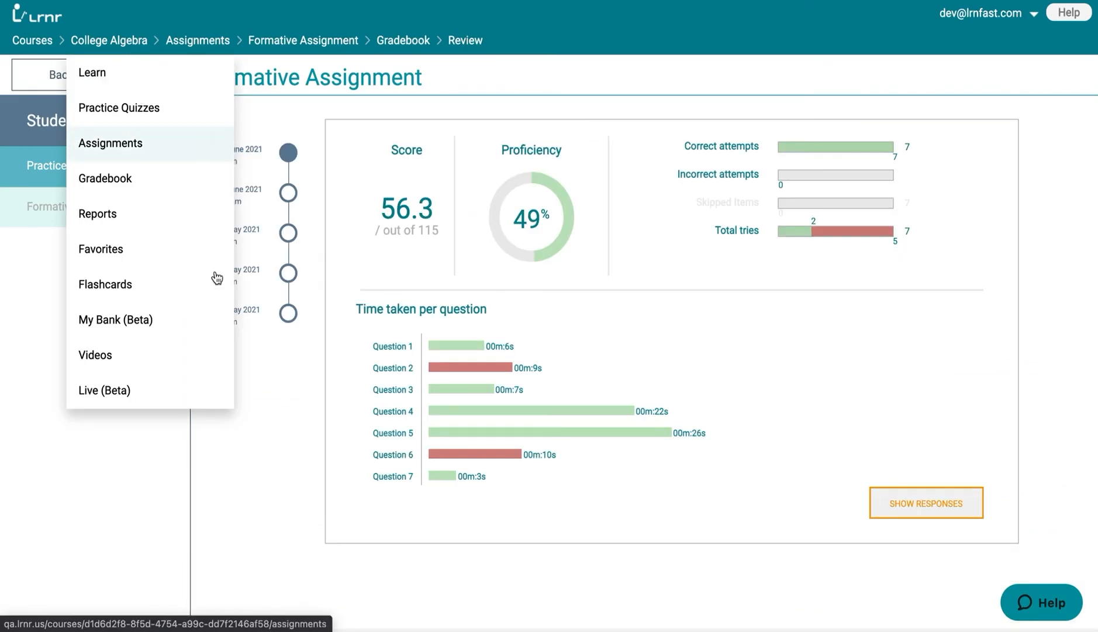